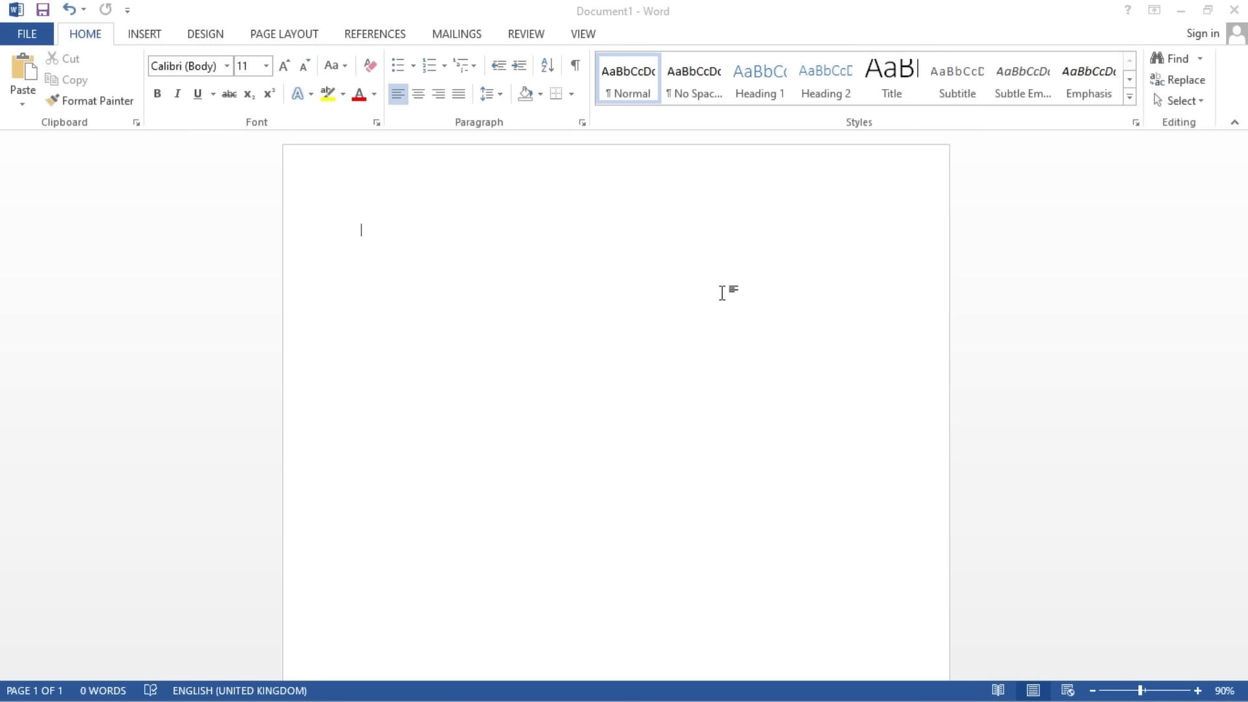
Minimize Word and open the certificate photo Image from the desktop in Photos
left_click(1182, 18)
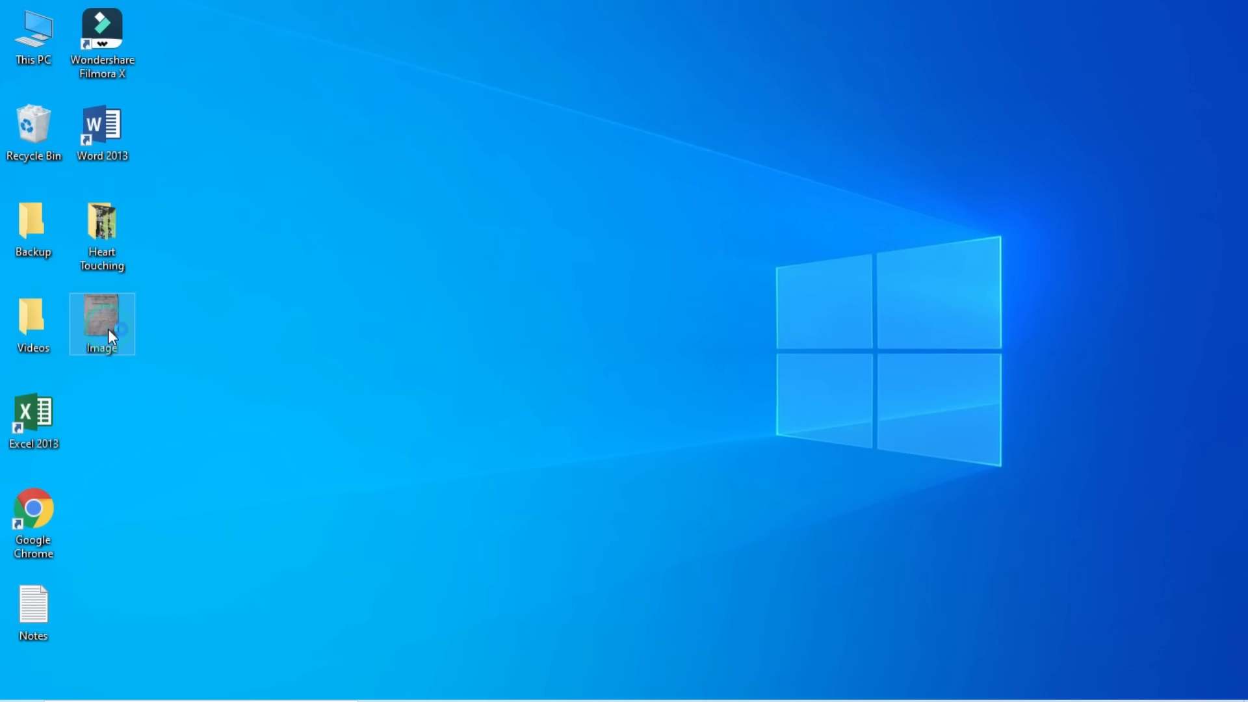
double_click(108, 329)
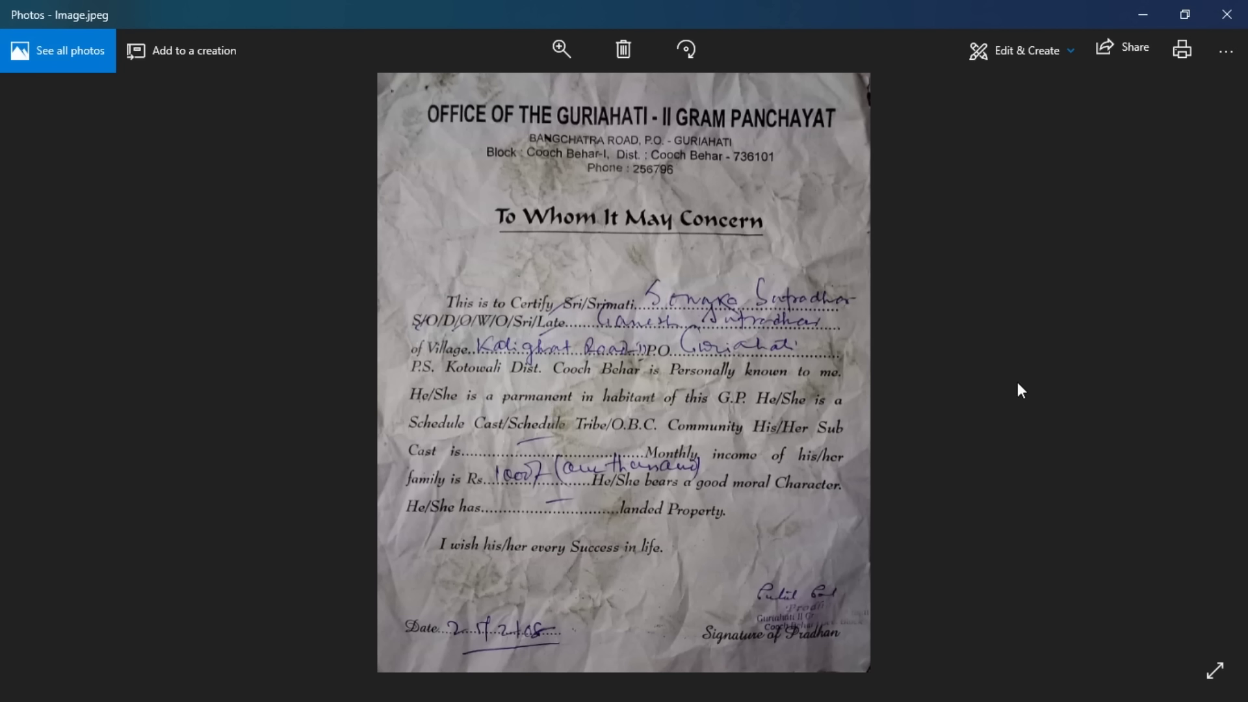
Close the Photos viewer showing Image.jpeg to return to Word
left_click(1220, 21)
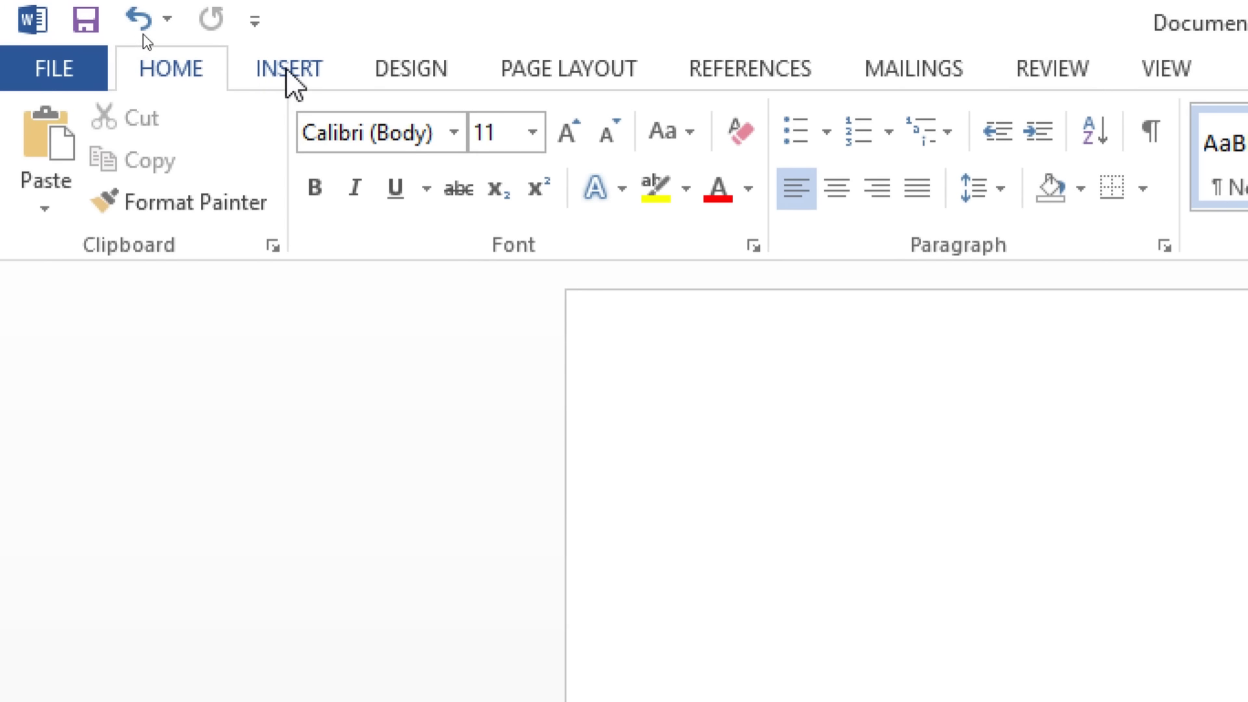
Insert the Image picture from the Desktop into Document1
left_click(287, 70)
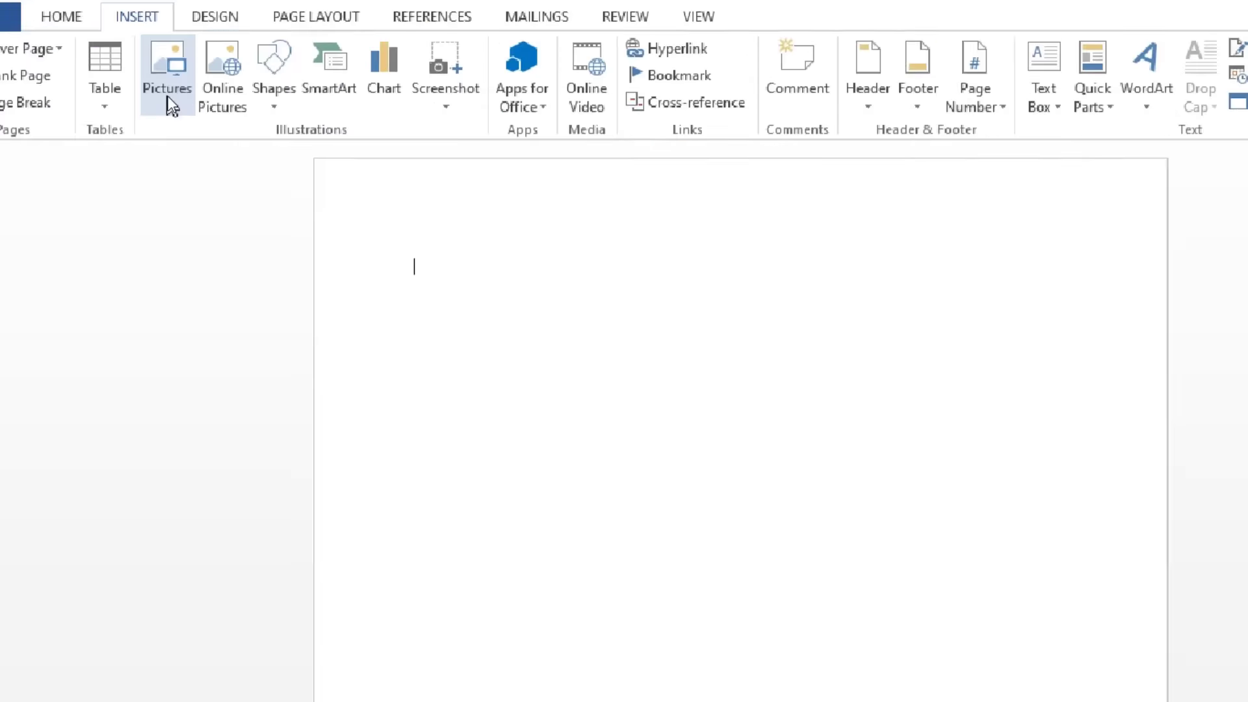
left_click(167, 97)
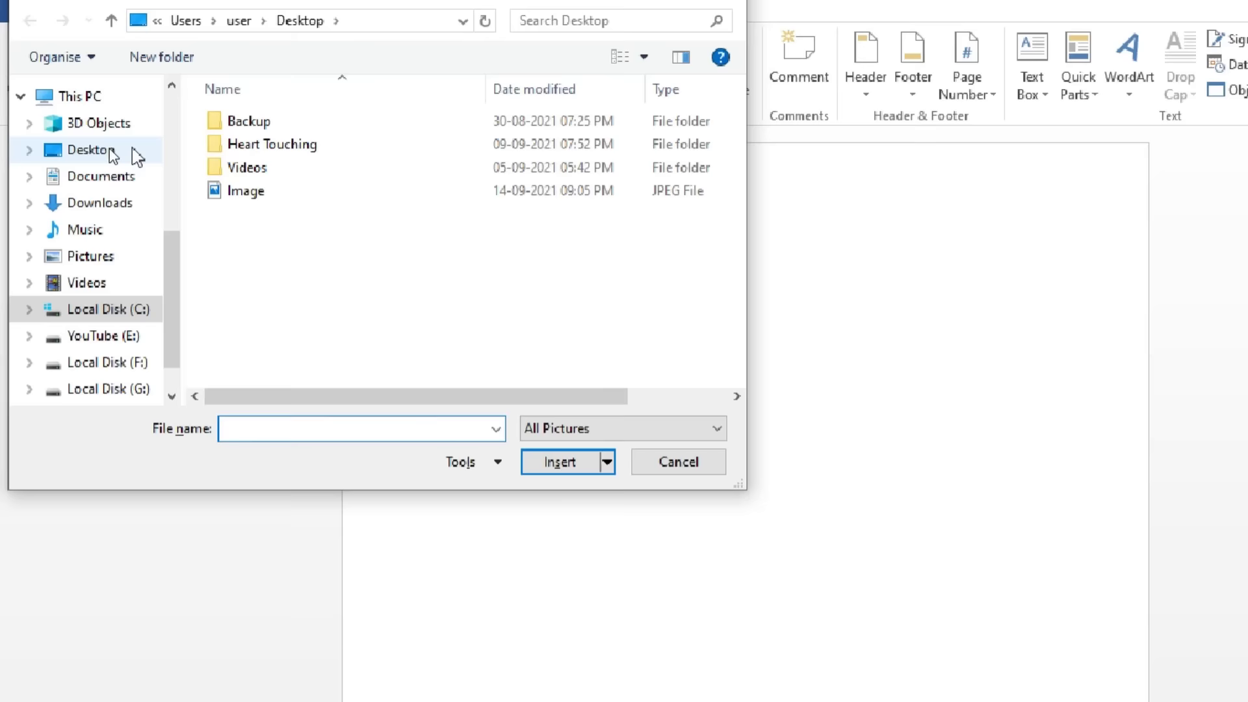
left_click(137, 156)
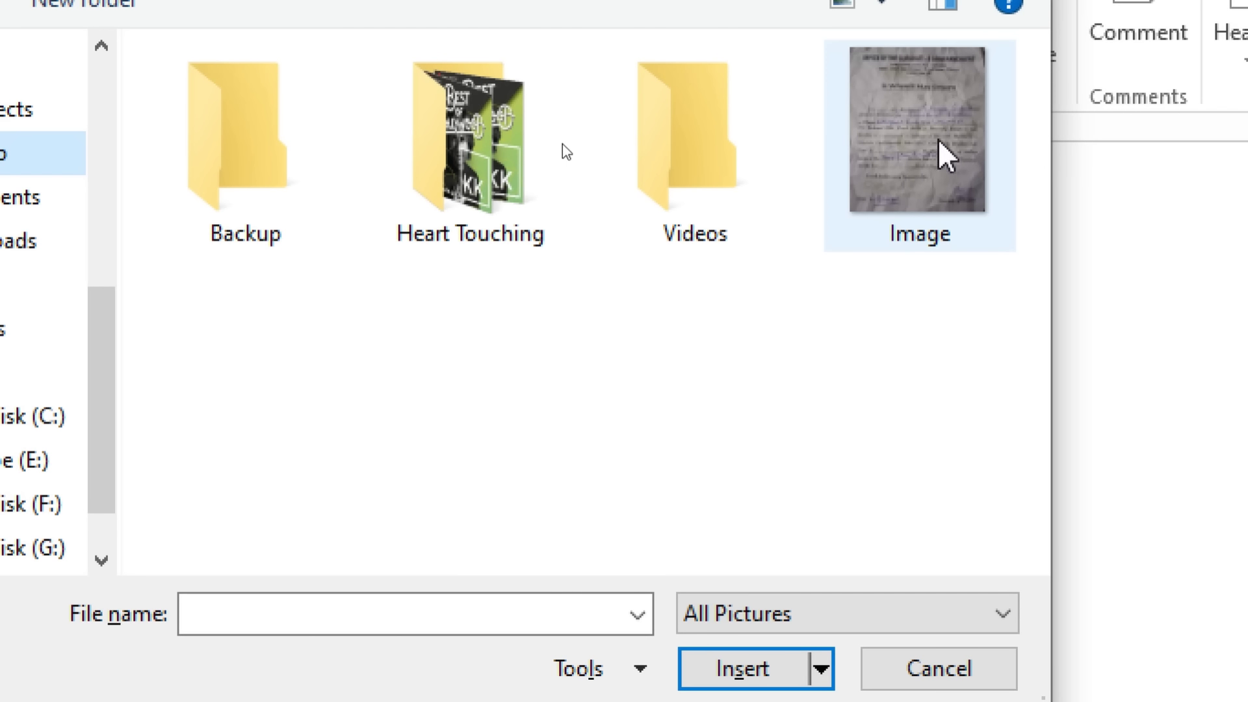
left_click(941, 173)
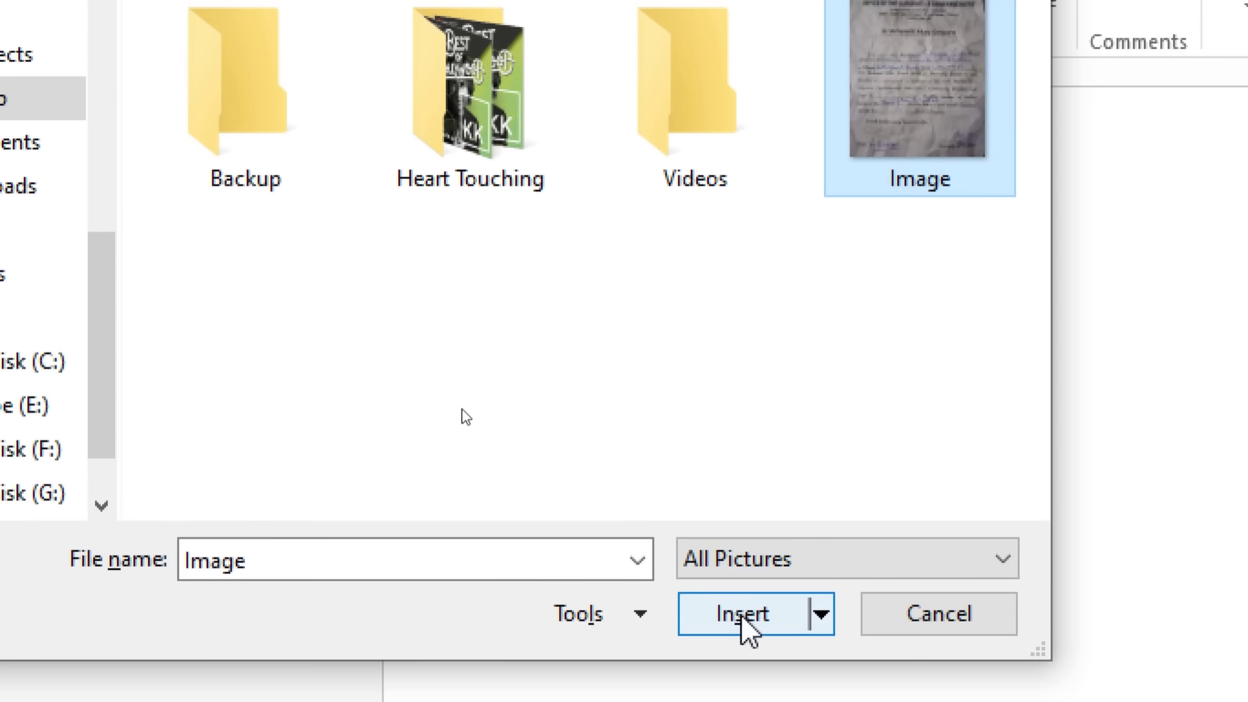
left_click(741, 618)
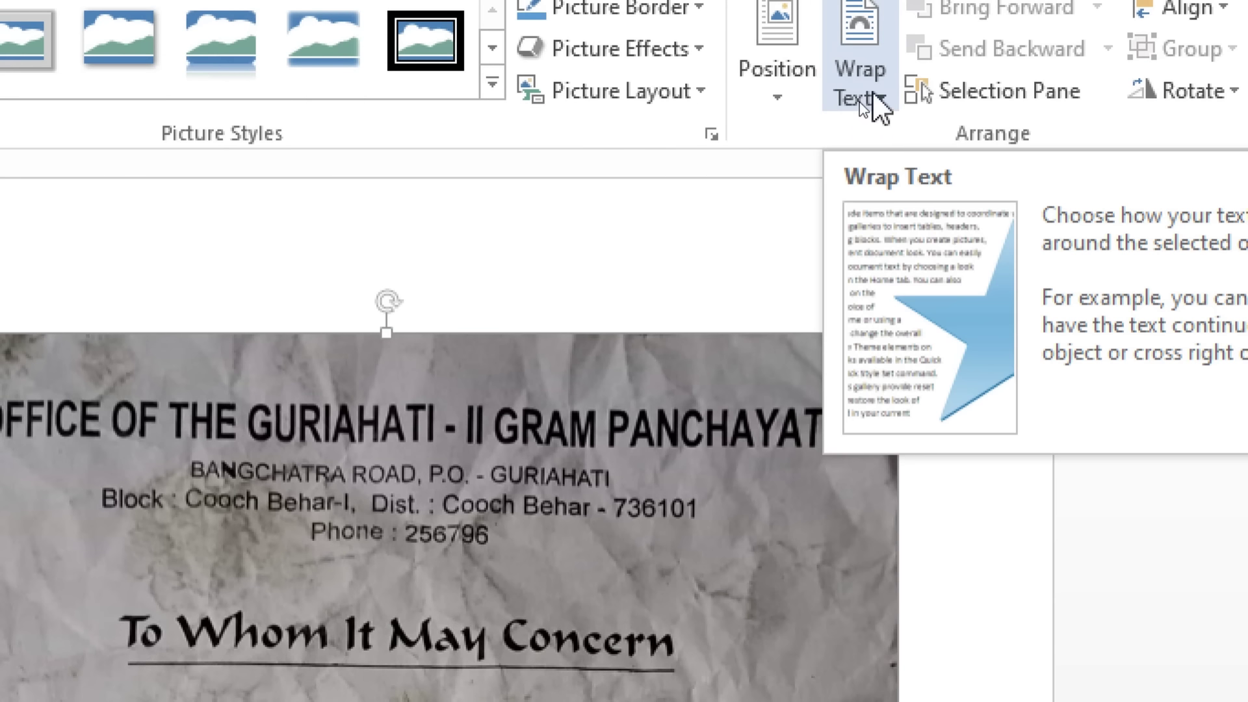
Set the certificate picture's text wrapping to In Front of Text
left_click(859, 101)
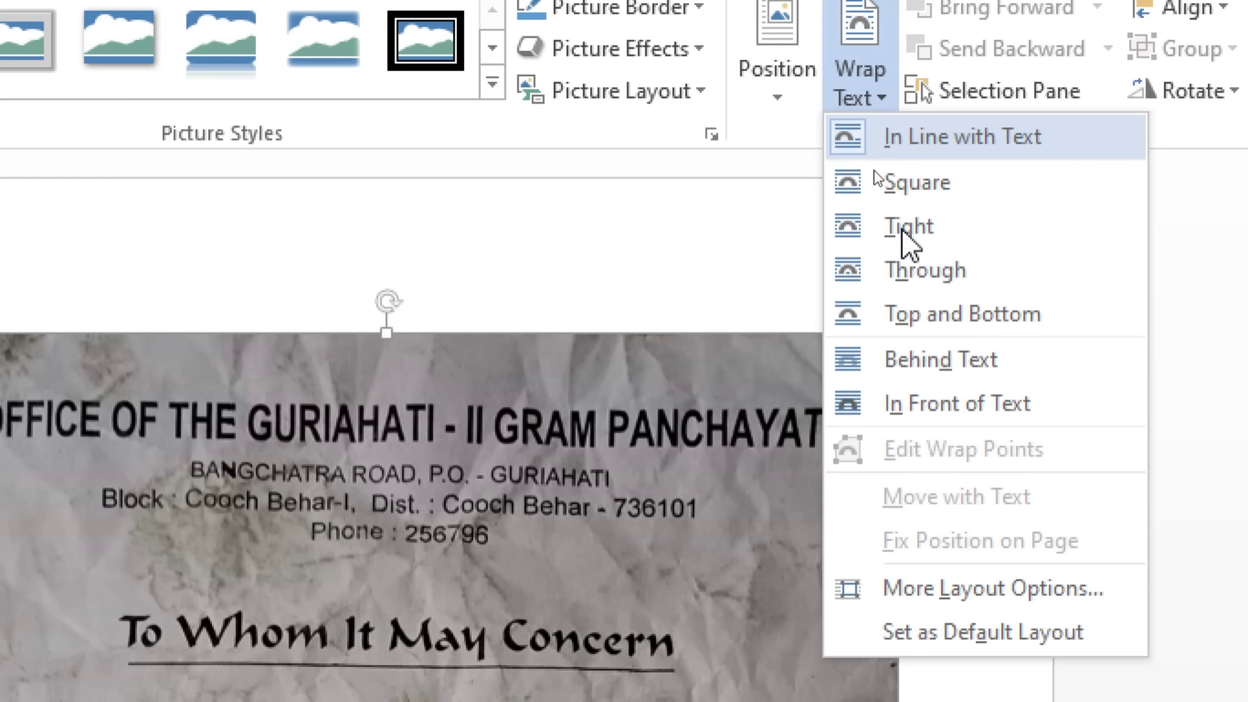
left_click(951, 409)
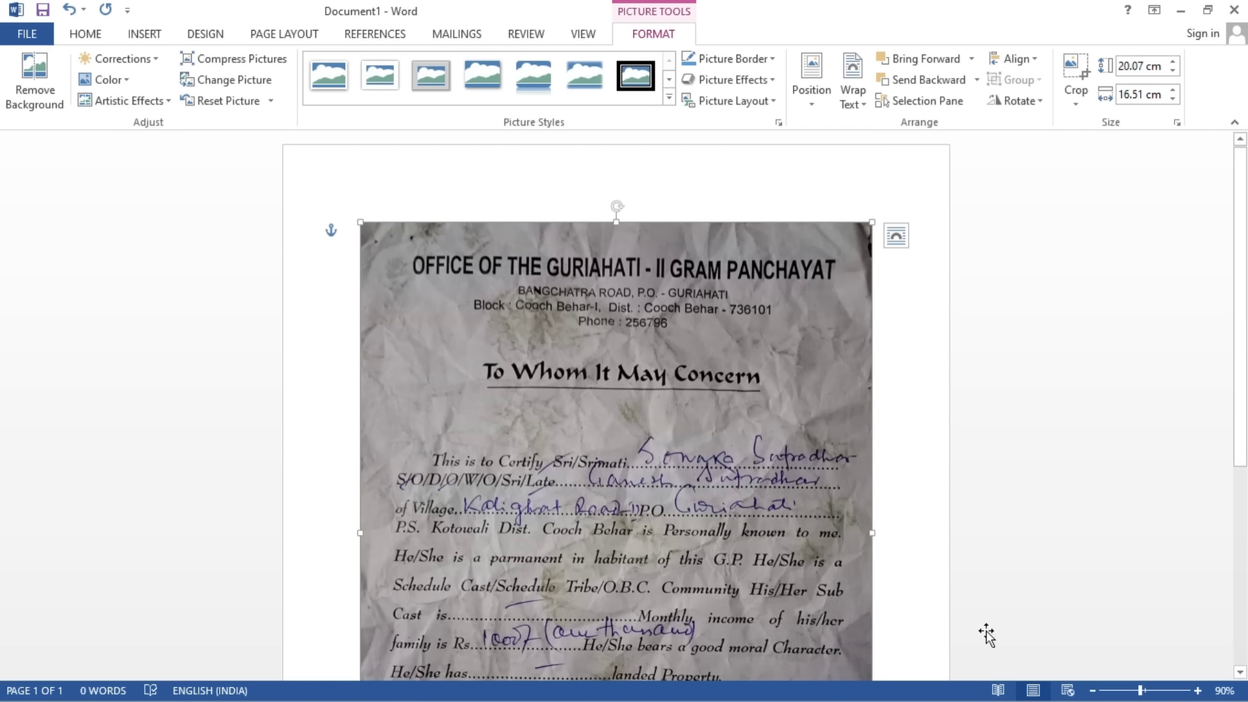
Move the certificate picture up-left and enlarge it to about 23.68 × 19.47 cm
left_click(1093, 690)
left_click(1093, 691)
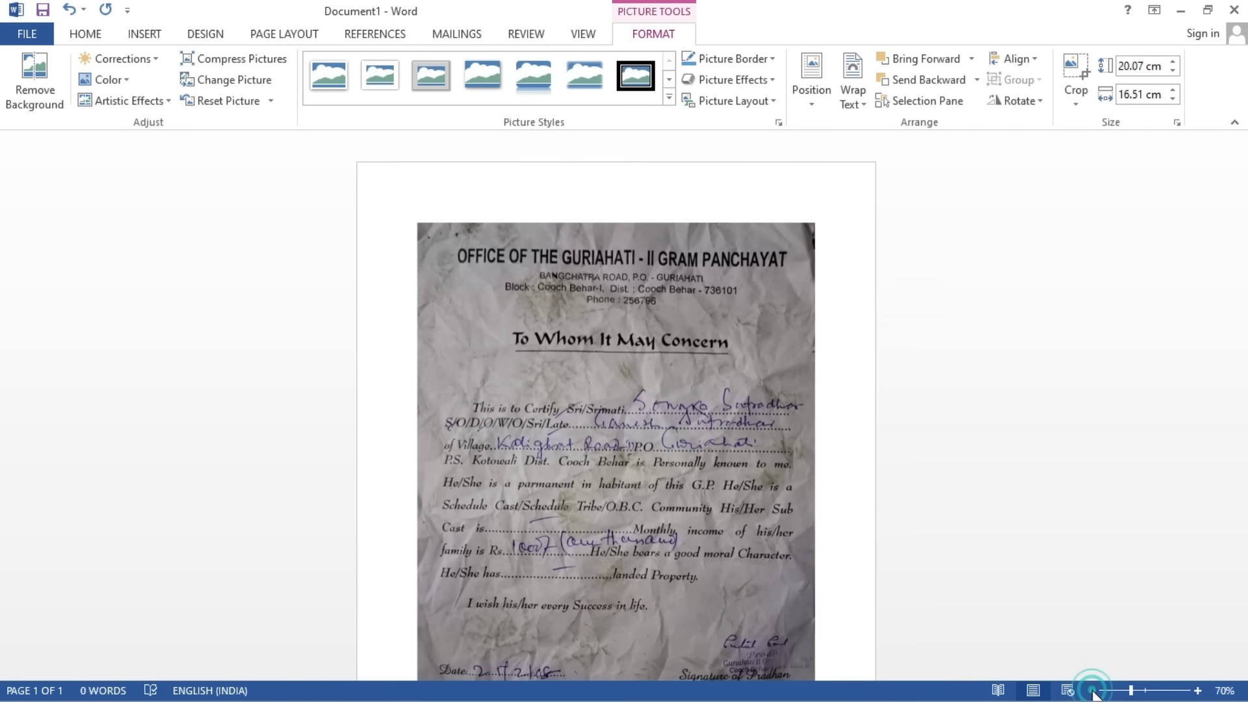
left_click(1093, 690)
left_click(1093, 691)
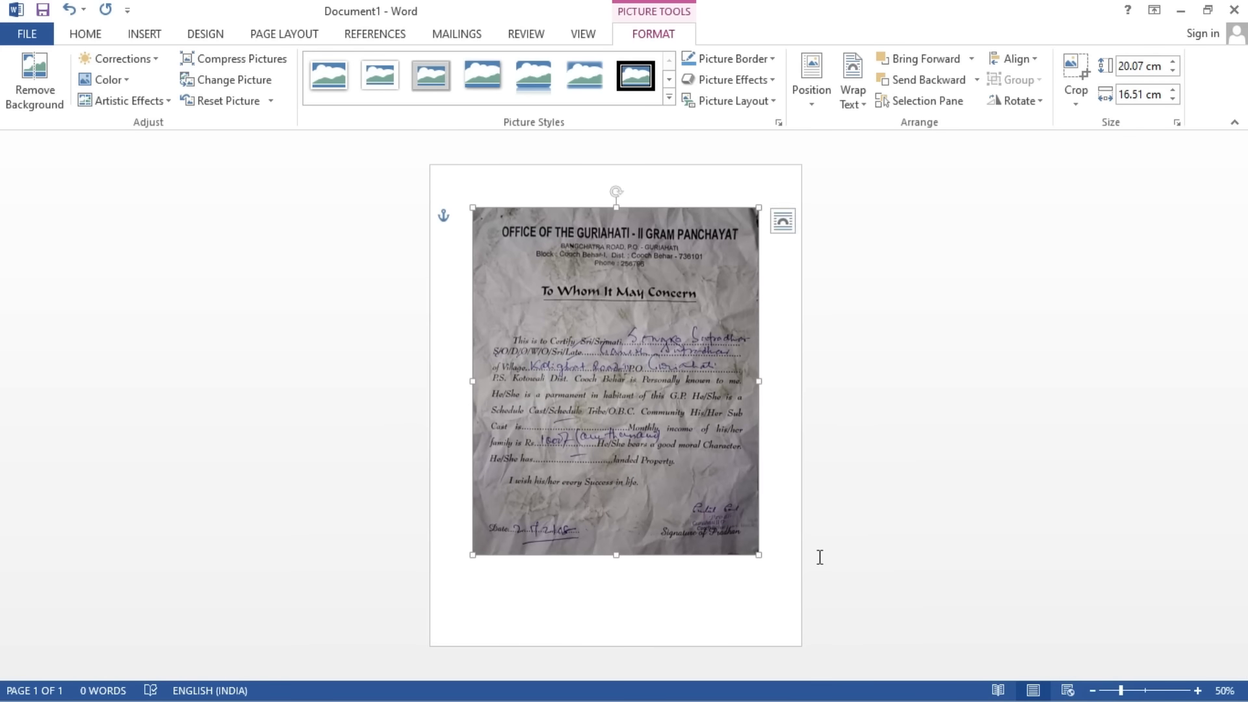
left_click_drag(595, 416, 570, 399)
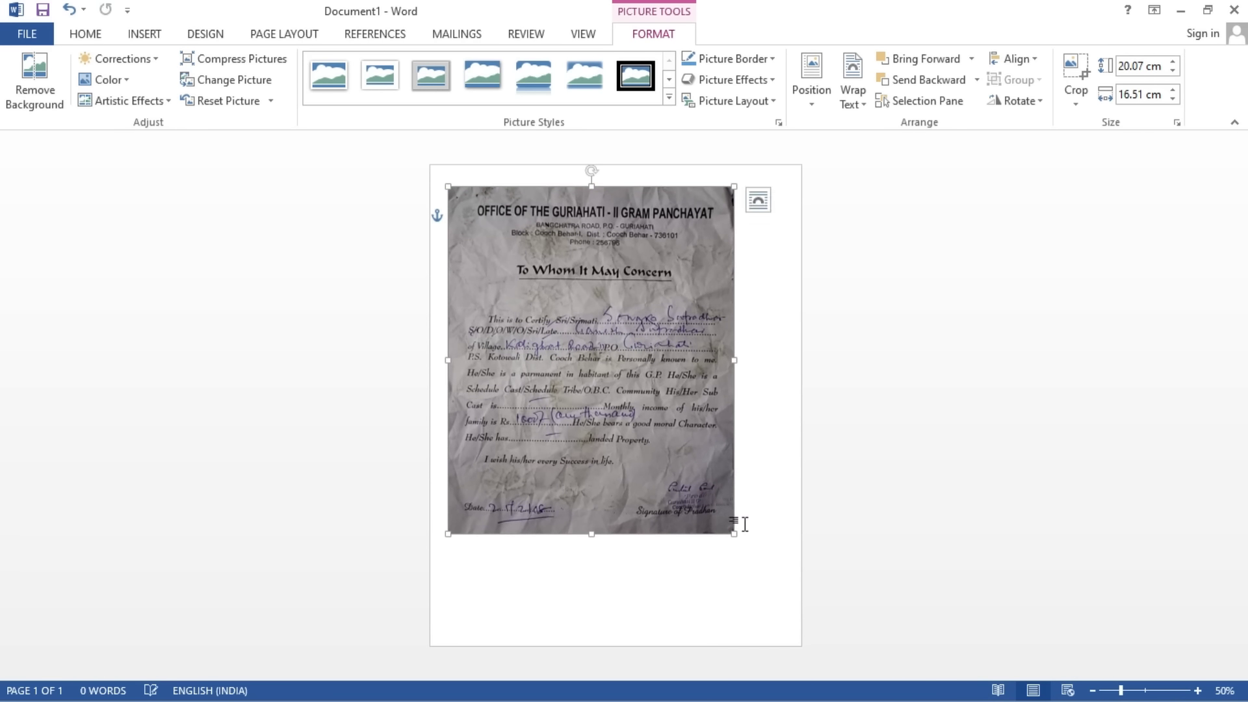
mouse_move(734, 535)
left_mouse_down()
mouse_move(780, 567)
mouse_move(785, 602)
left_mouse_up()
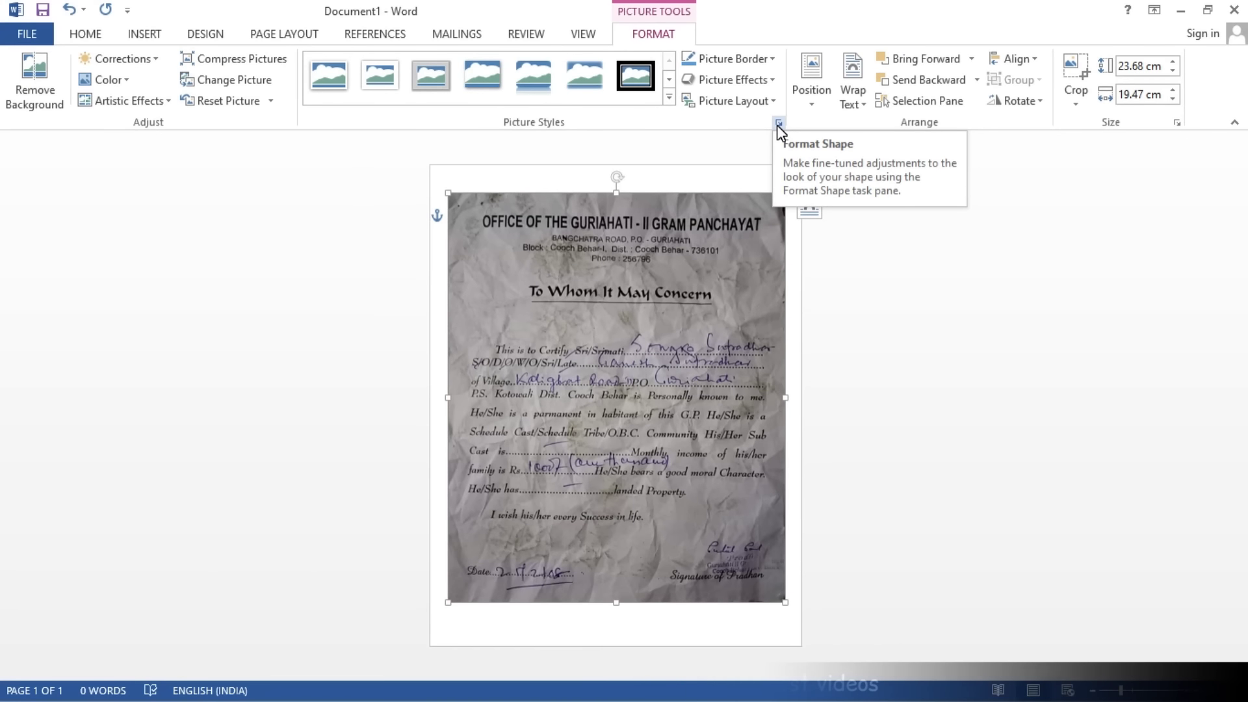
Open the Format Picture pane's Picture tab and expand Picture Corrections
left_click(777, 125)
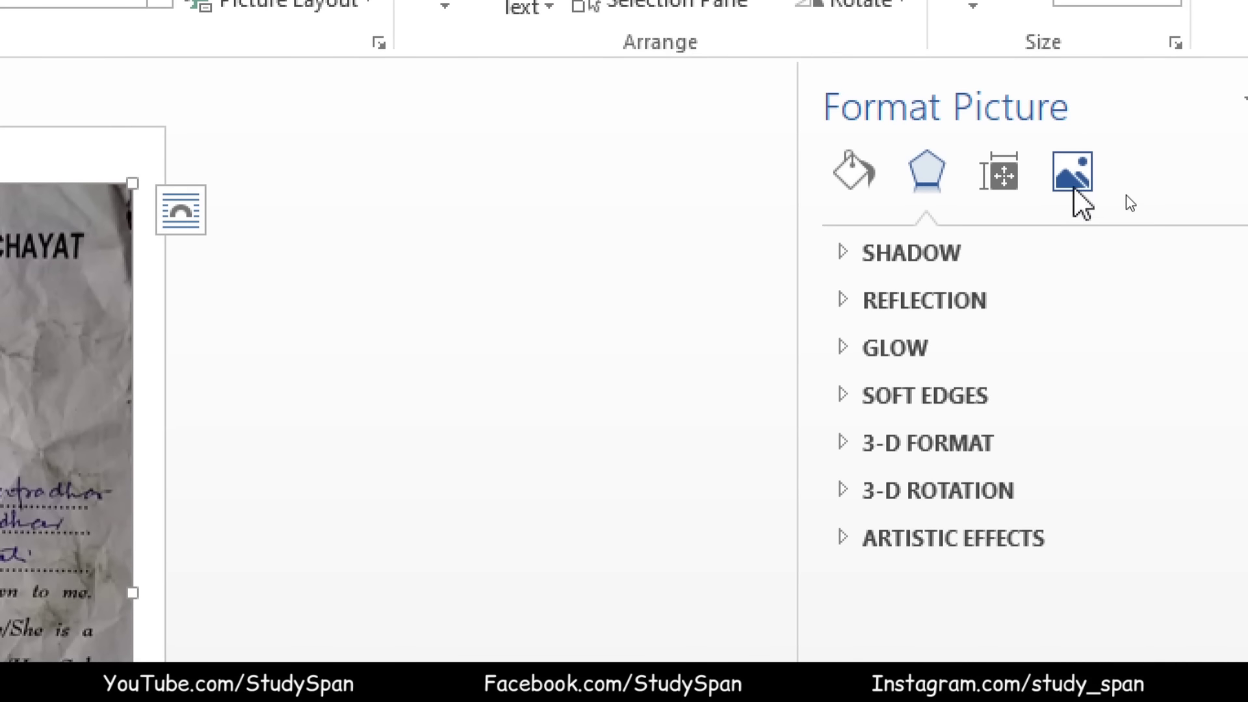
left_click(1084, 182)
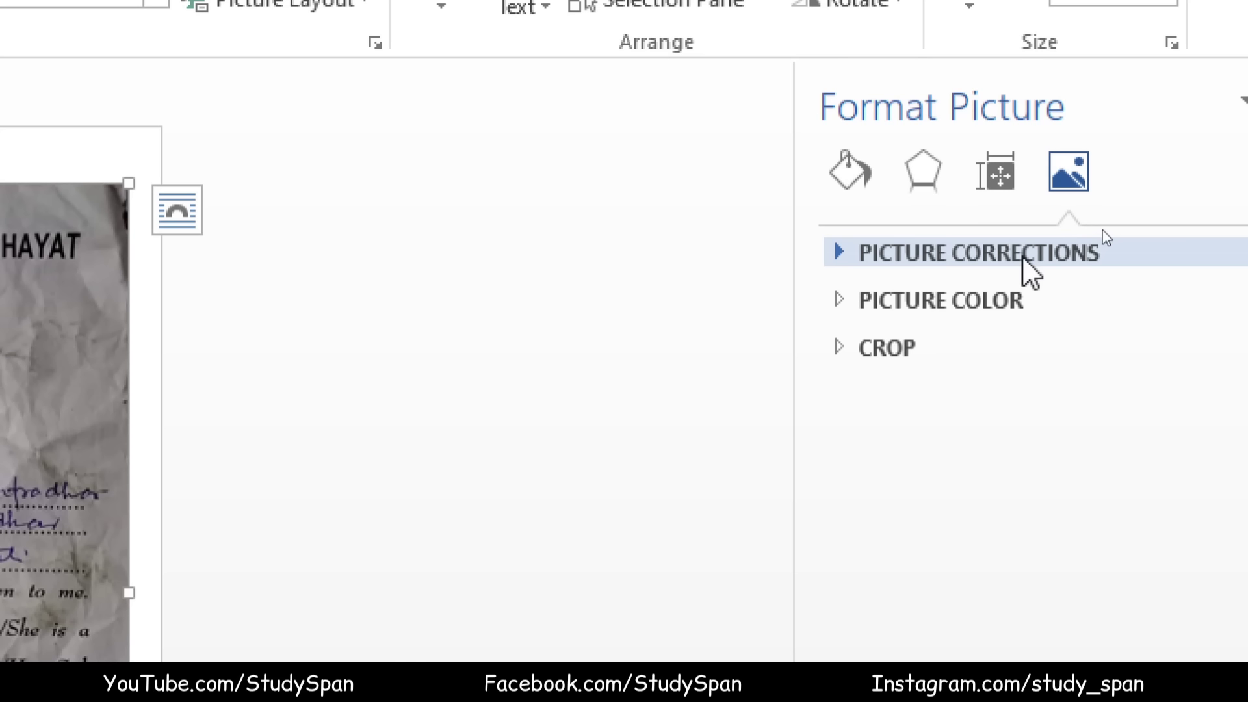
left_click(1025, 262)
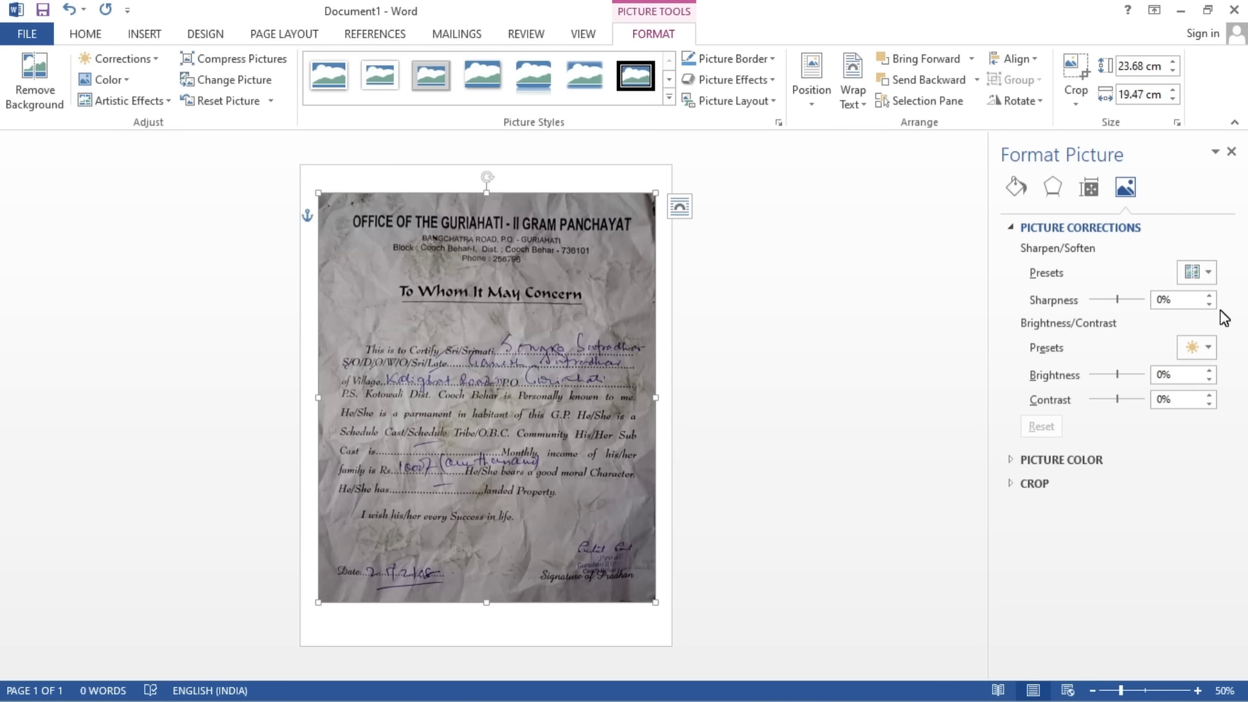
Enter Sharpness 50%, Brightness 75% and Contrast 25% in Picture Corrections, then deselect the picture
left_click(1192, 300)
key("BackSpace")
key("BackSpace")
type("0")
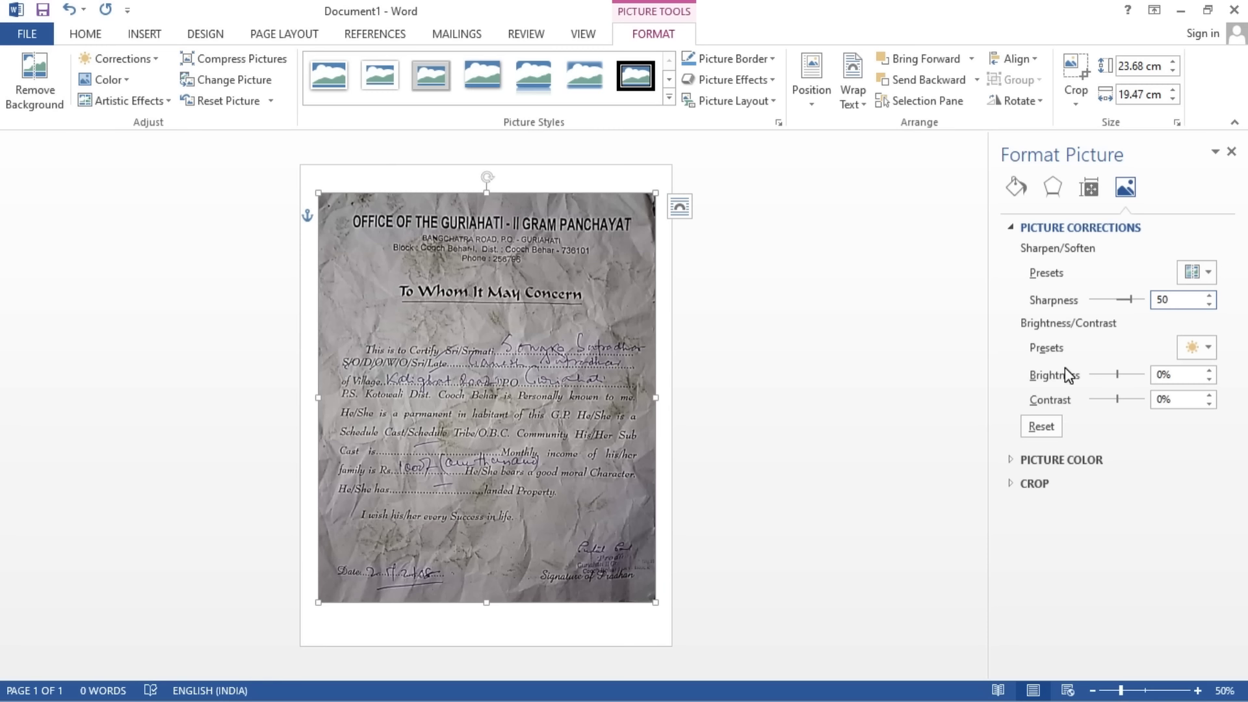
left_click(1176, 375)
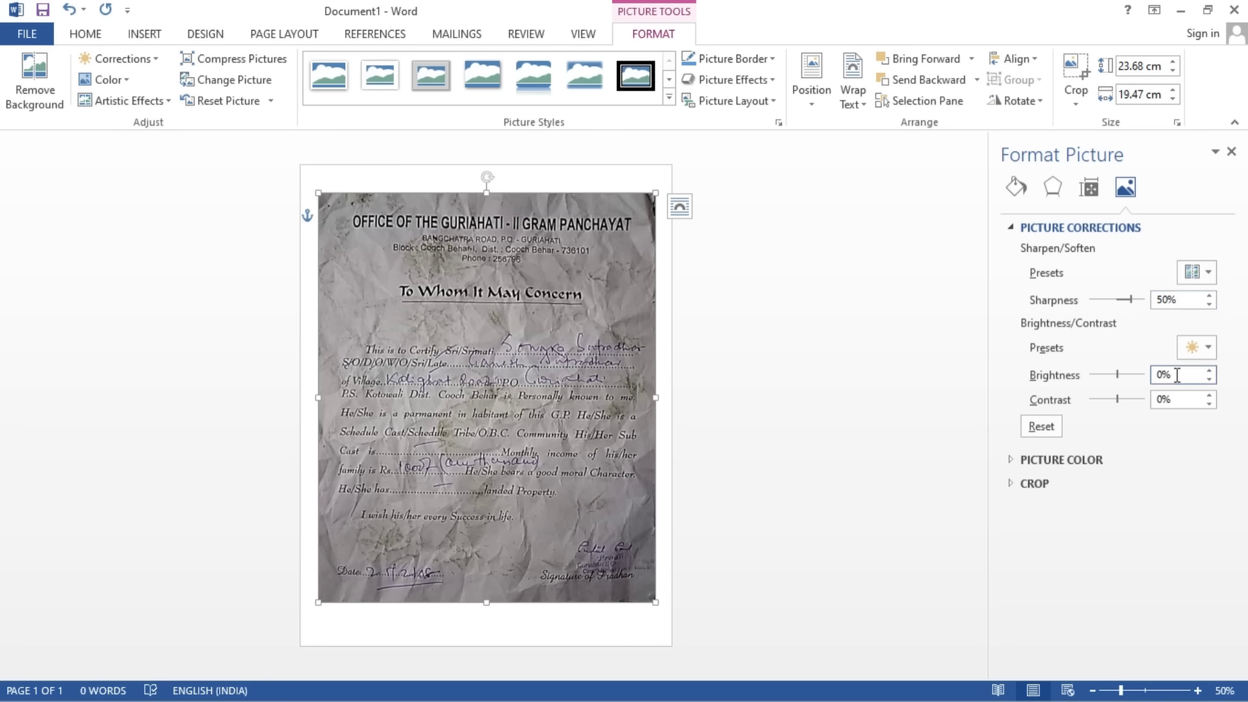
key("BackSpace")
key("BackSpace")
type("75")
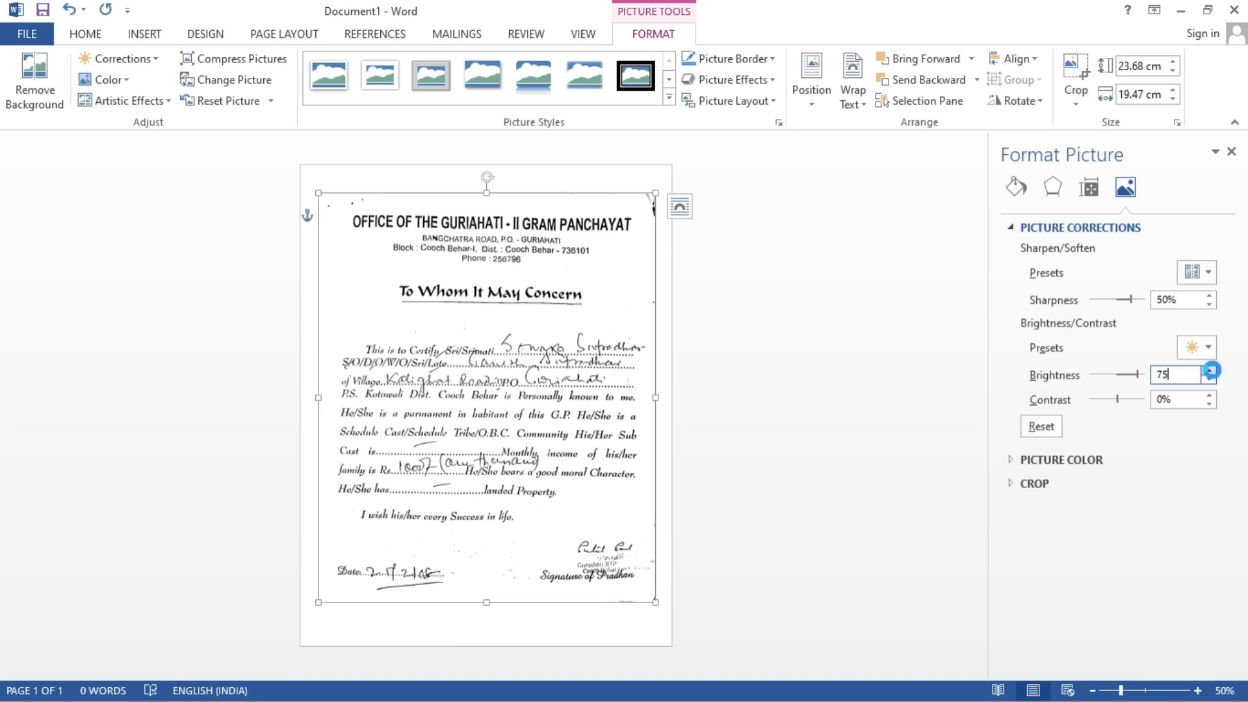
left_click(1184, 398)
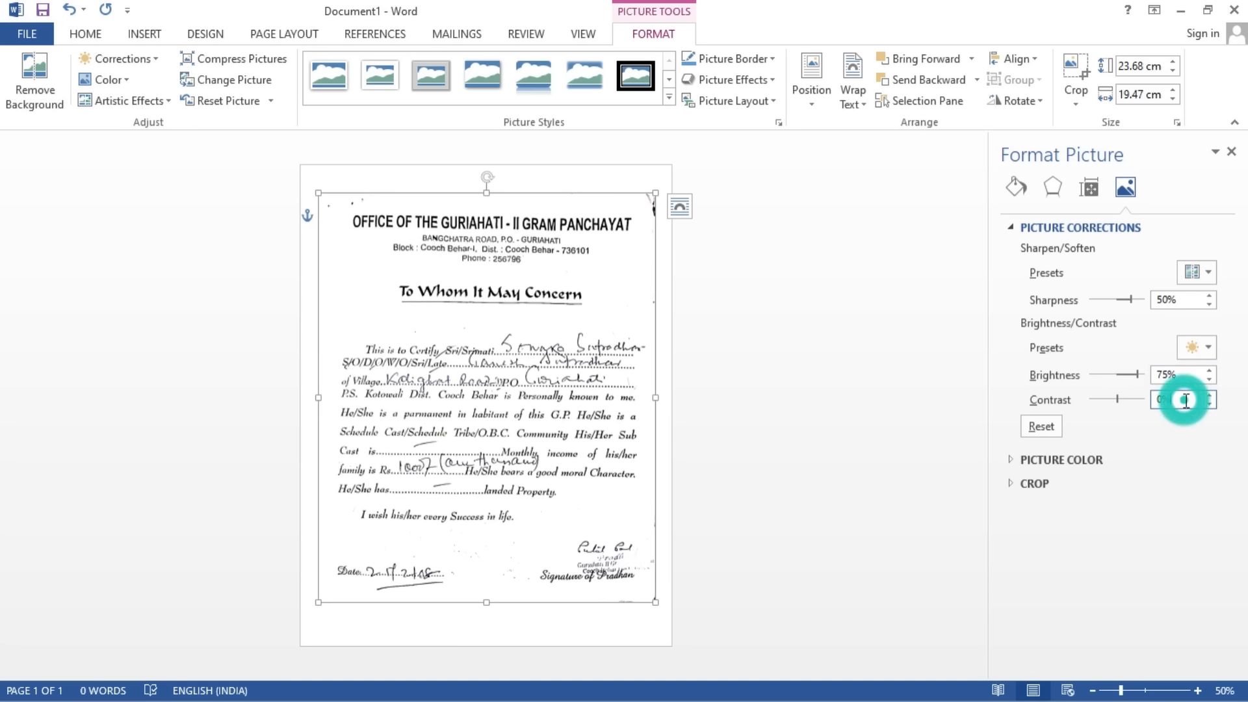
key("BackSpace")
key("BackSpace")
type("25")
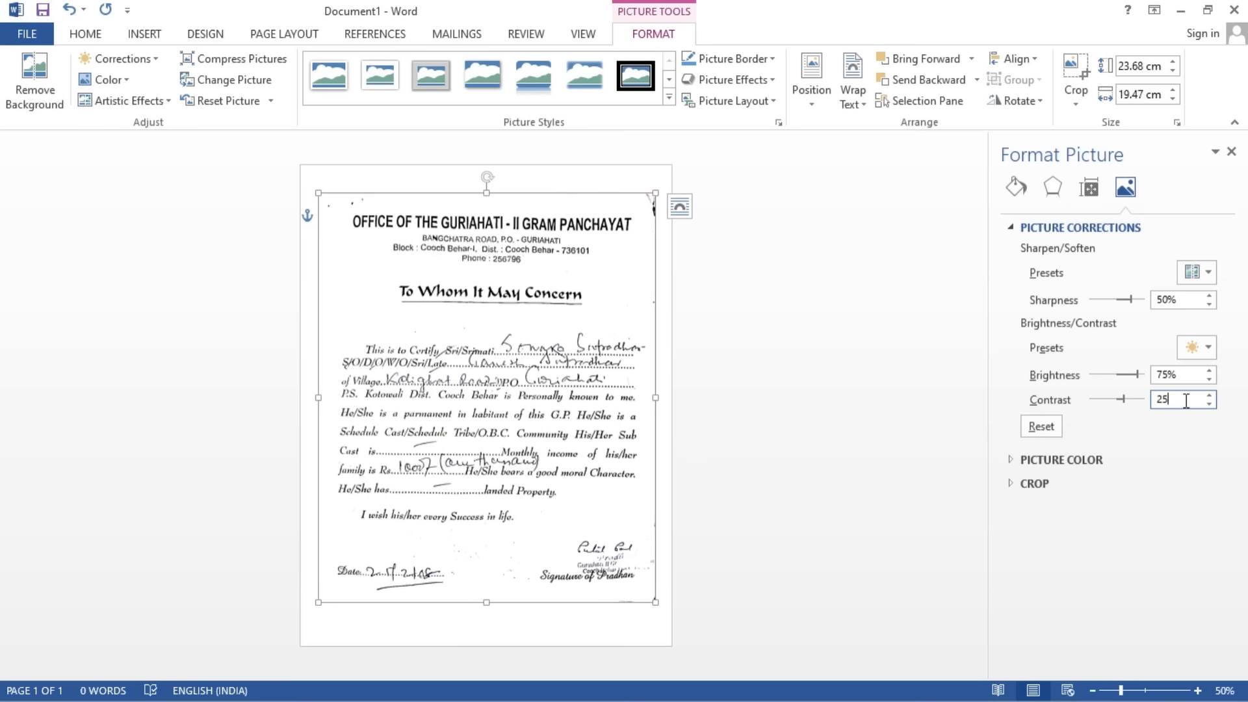
left_click(898, 358)
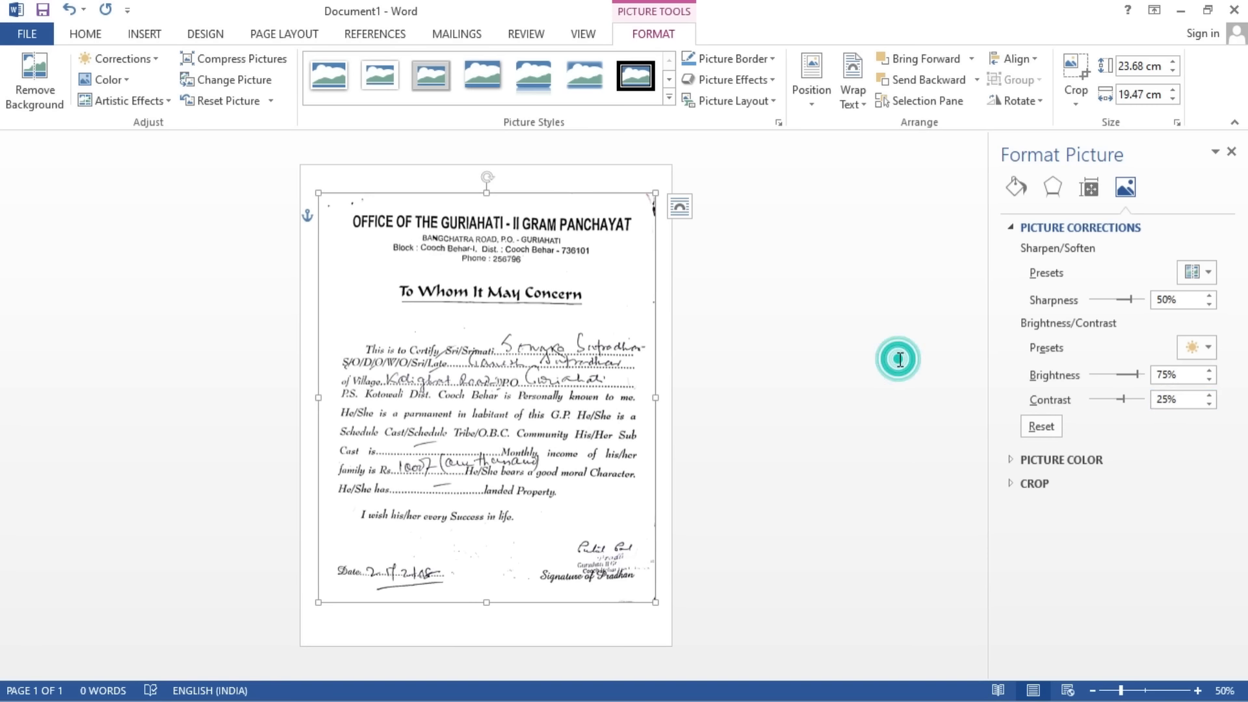
left_click(526, 426)
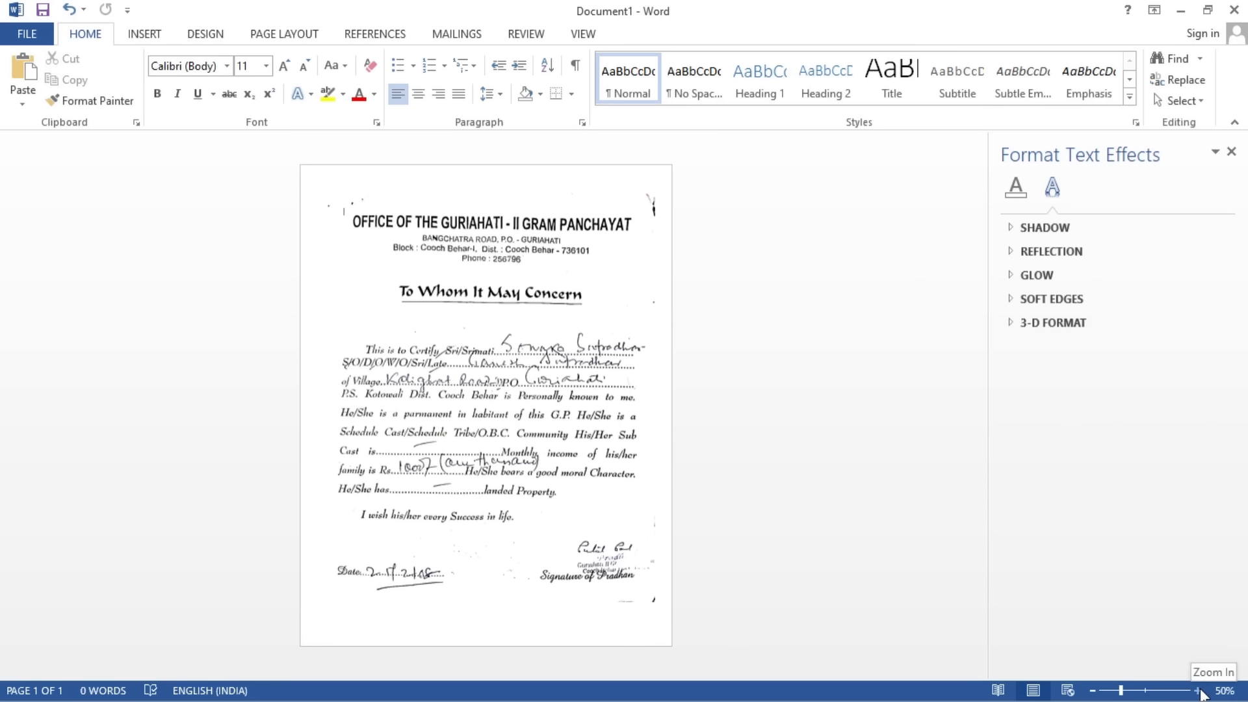
left_click(1198, 690)
left_click(1198, 690)
left_click(1198, 690)
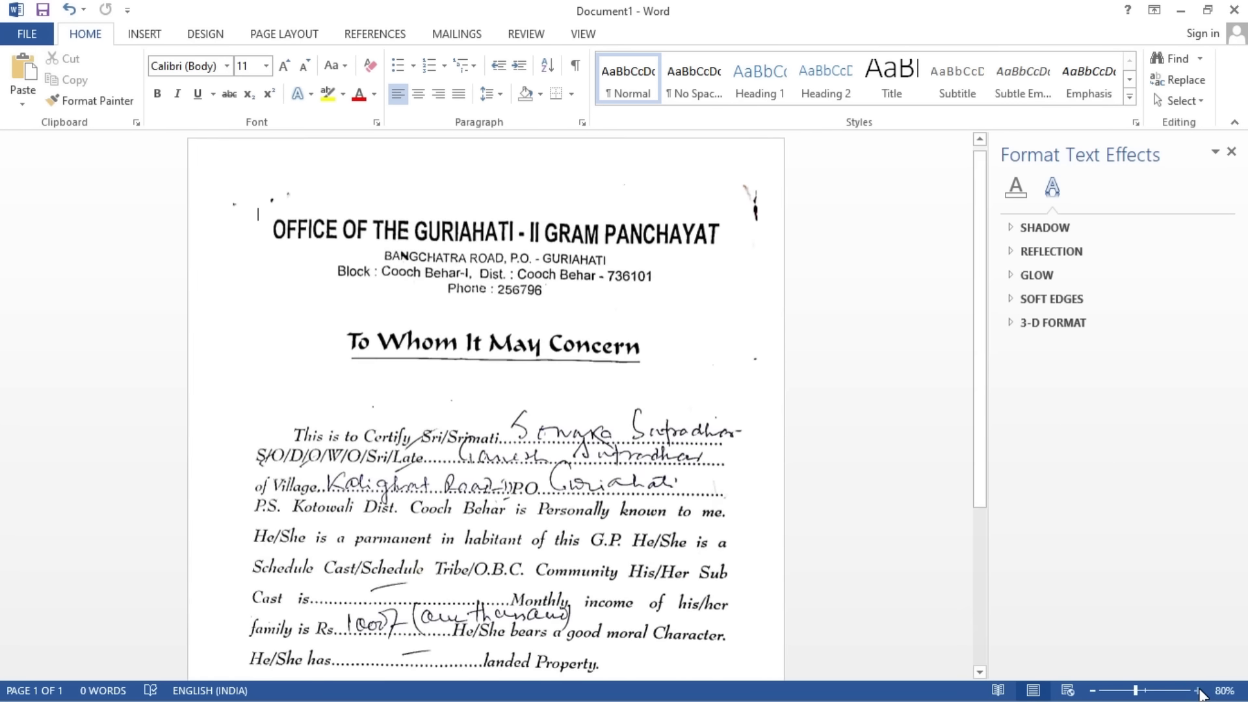
left_click(1198, 690)
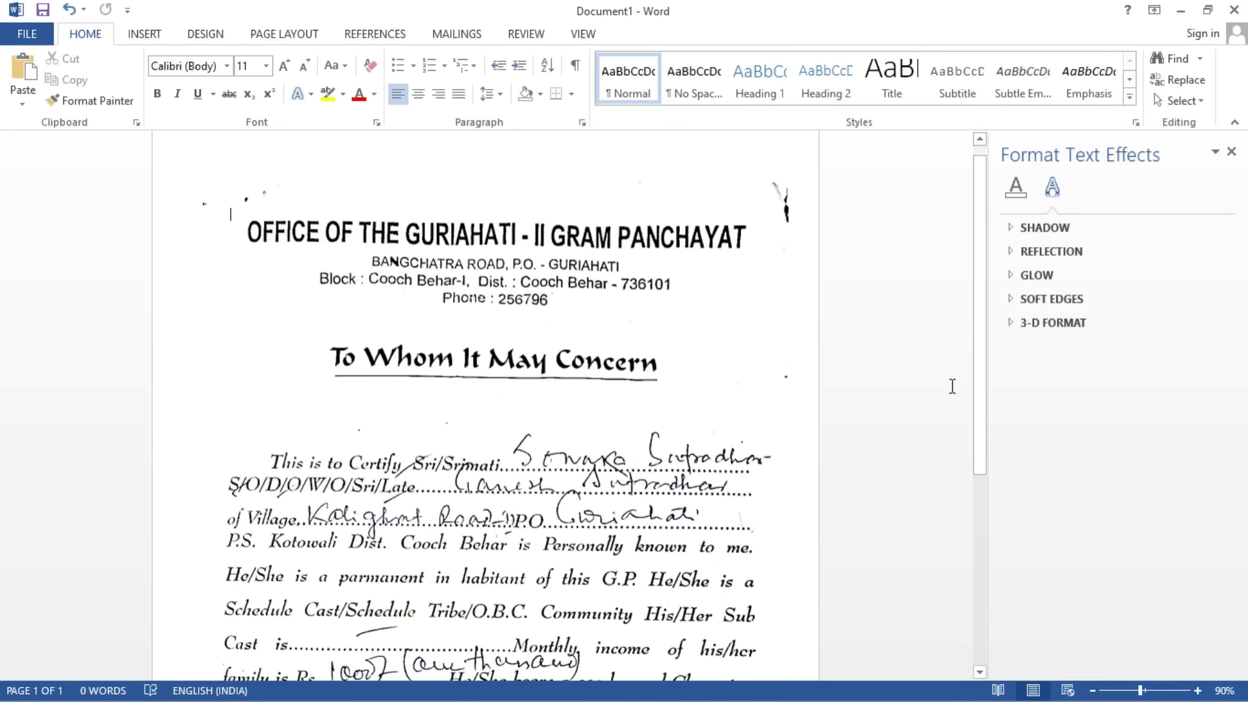
left_click_drag(980, 325, 997, 568)
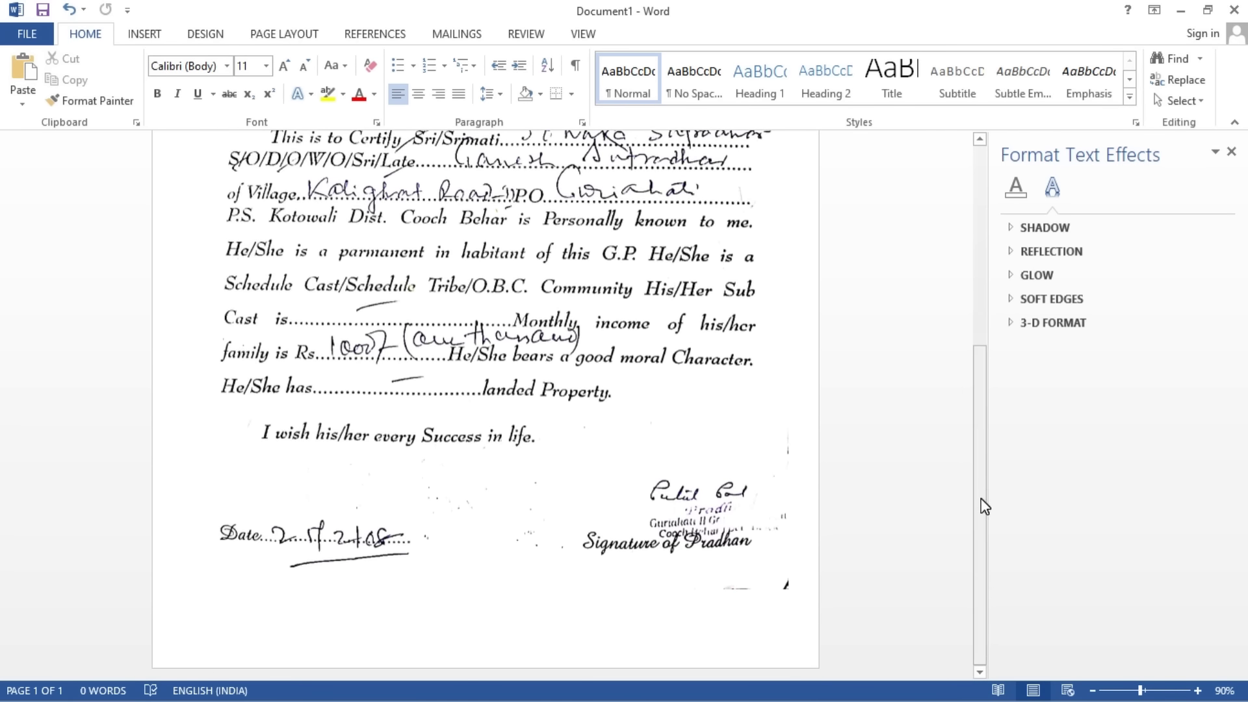
left_click_drag(980, 507, 946, 289)
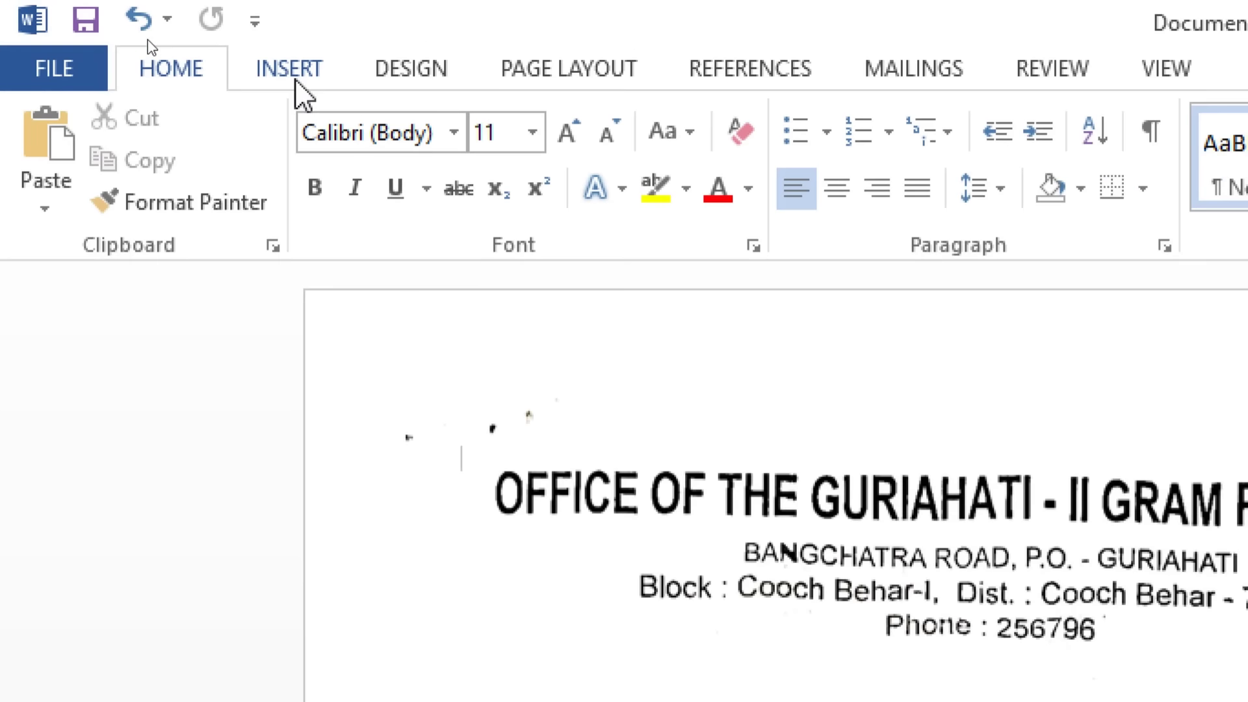
Draw a rectangle near the certificate's top-right corner
left_click(146, 38)
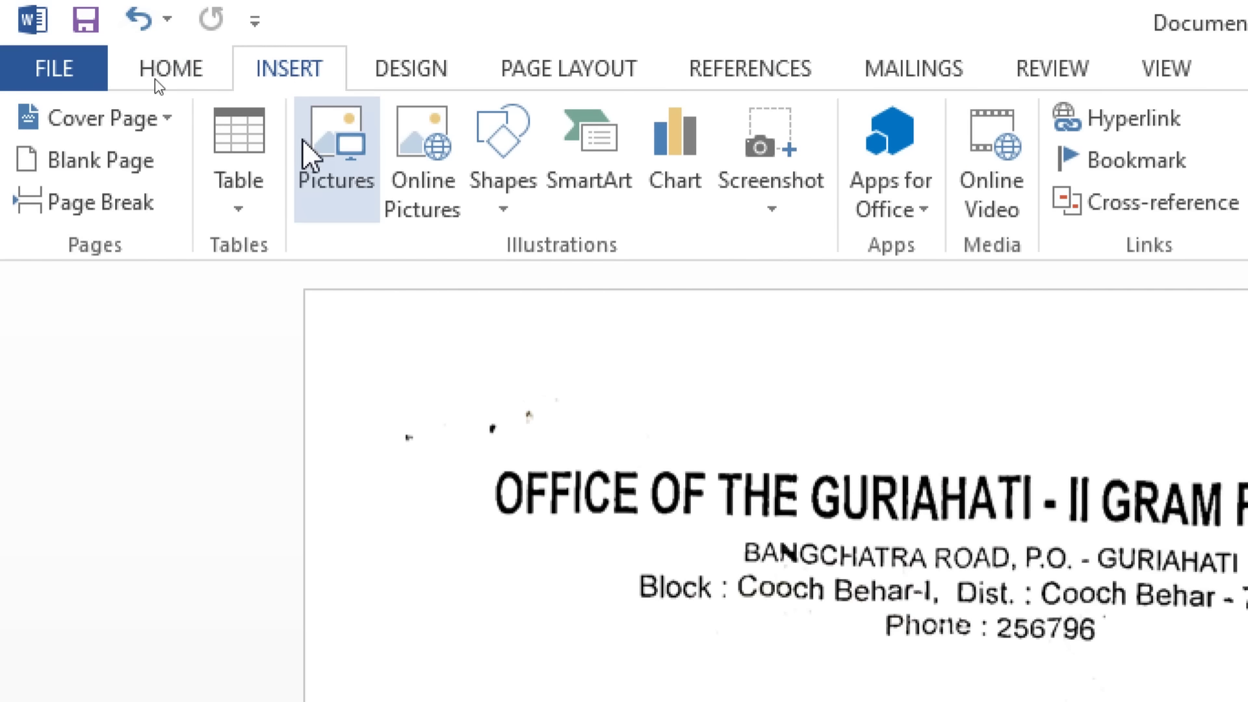
left_click(494, 214)
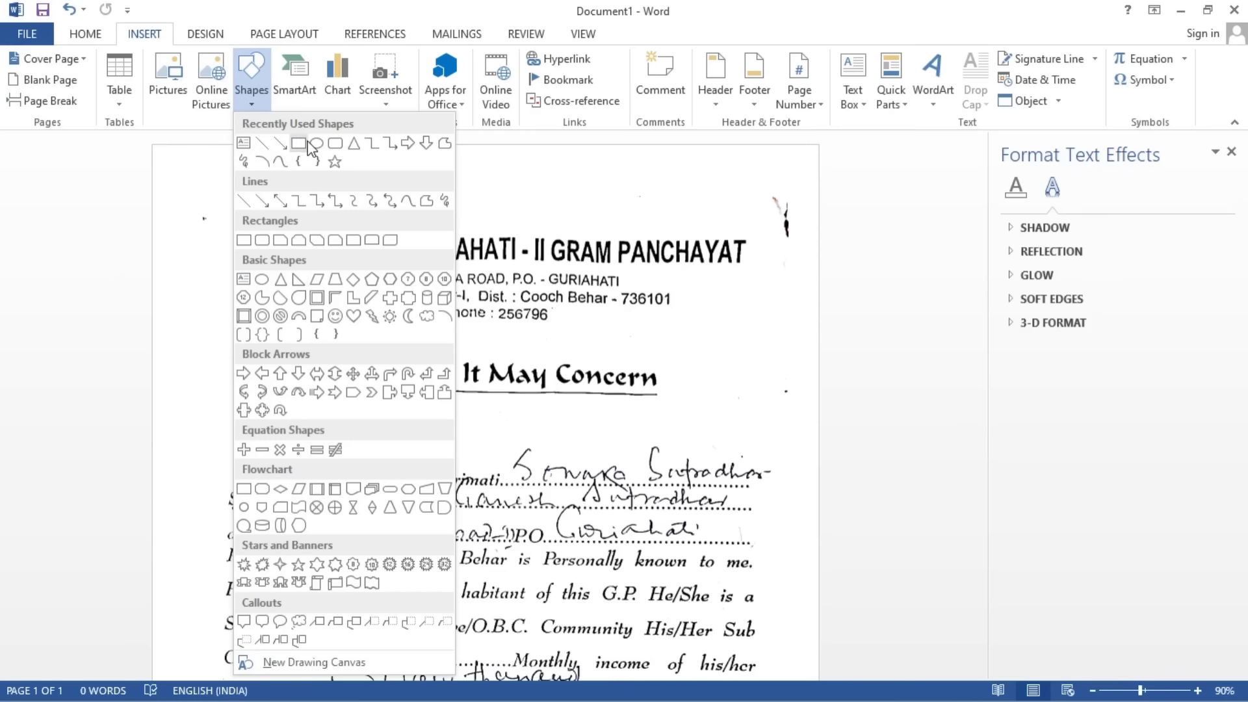
left_click(298, 143)
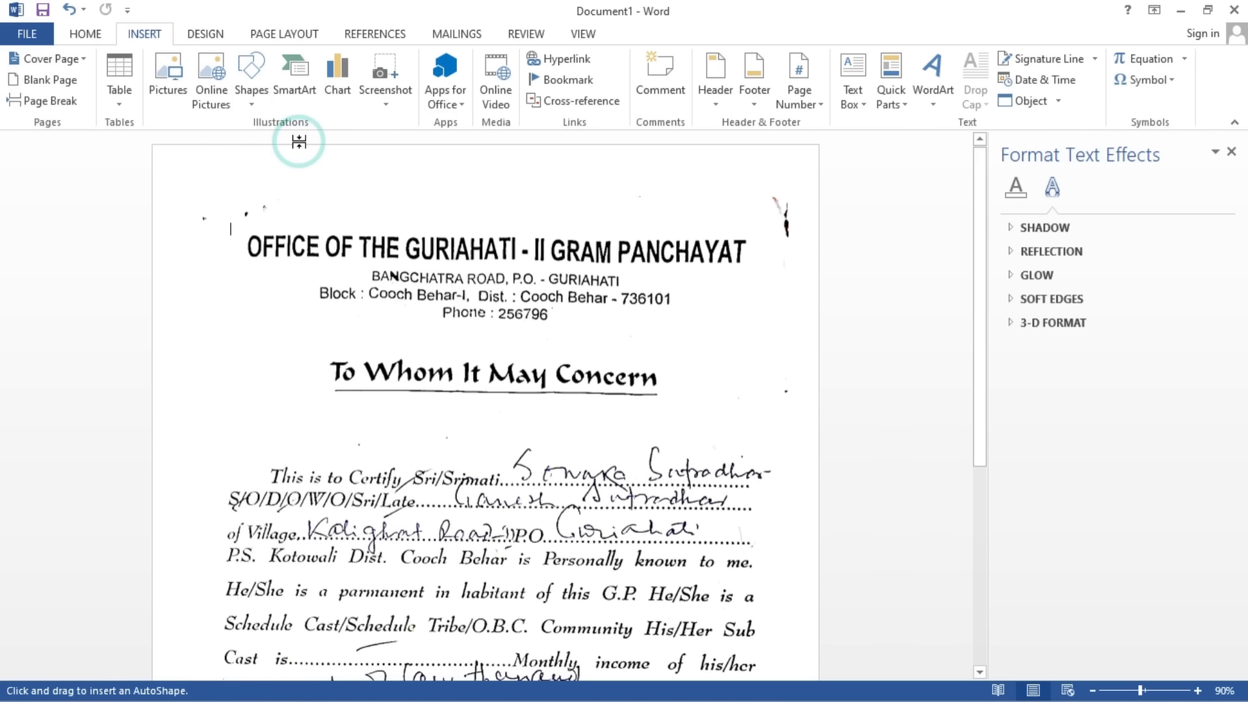
left_click_drag(764, 185, 810, 252)
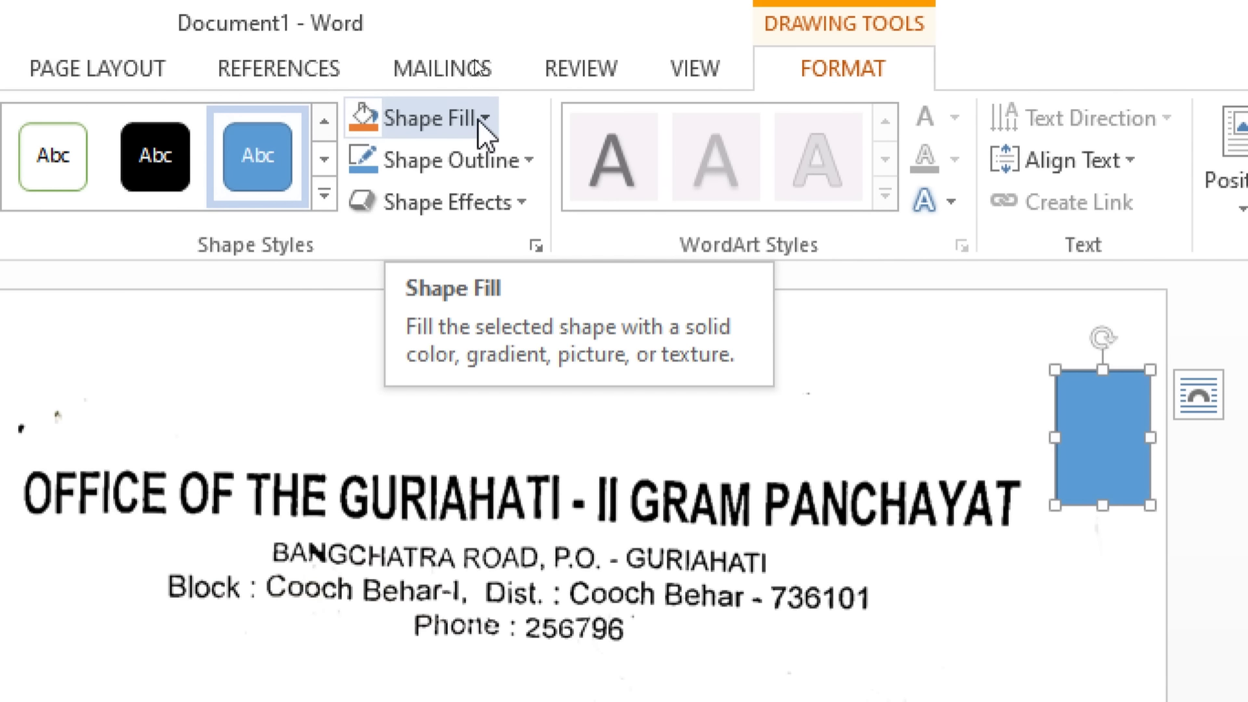
Give the rectangle a white fill and a white outline
left_click(480, 121)
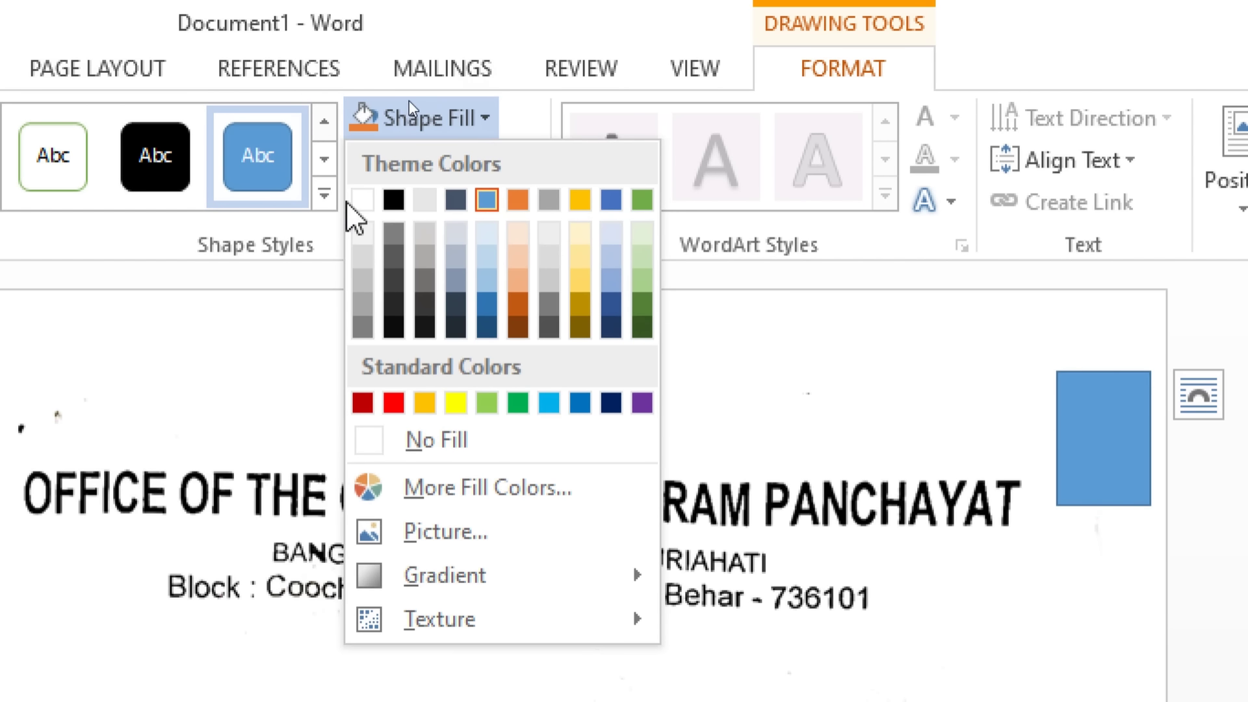
left_click(365, 200)
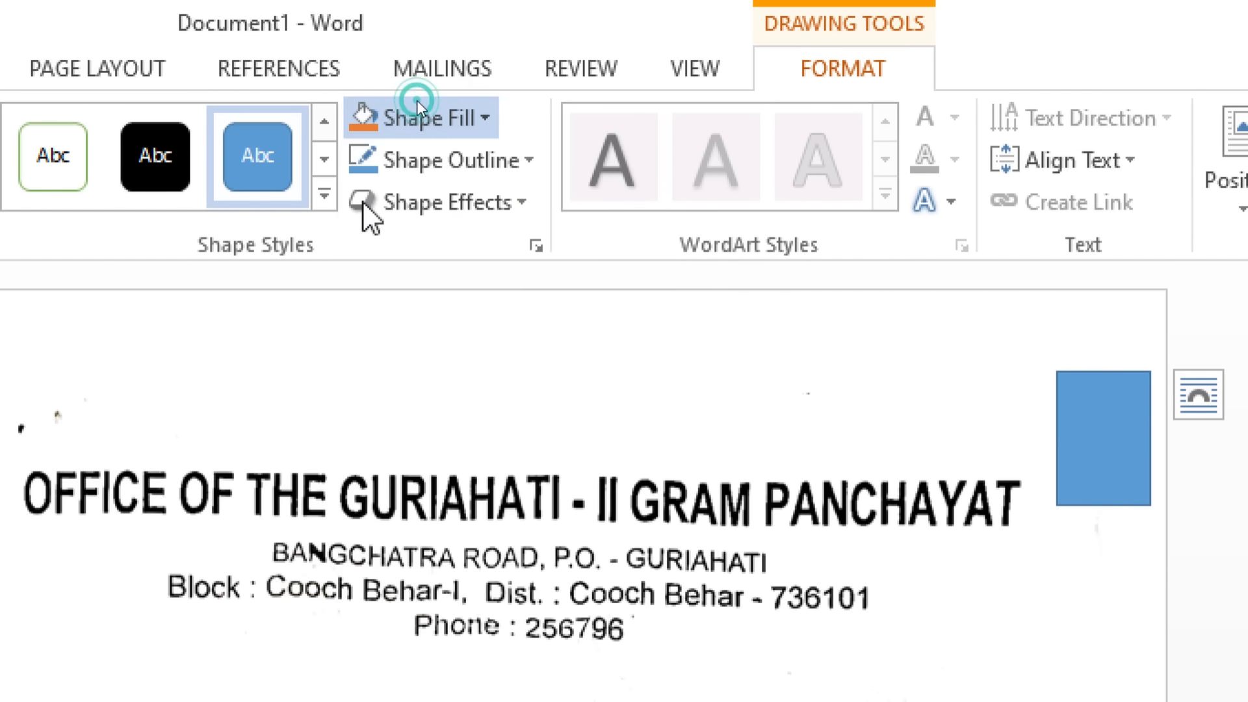
left_click(418, 159)
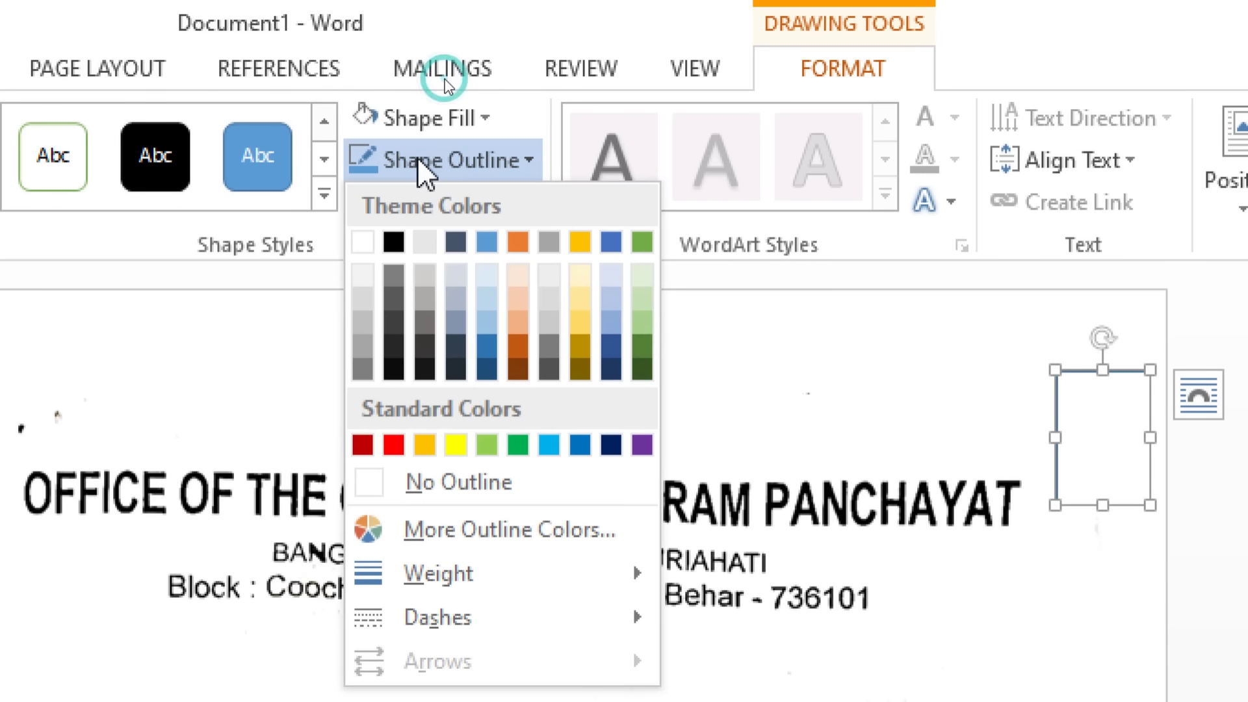
left_click(368, 238)
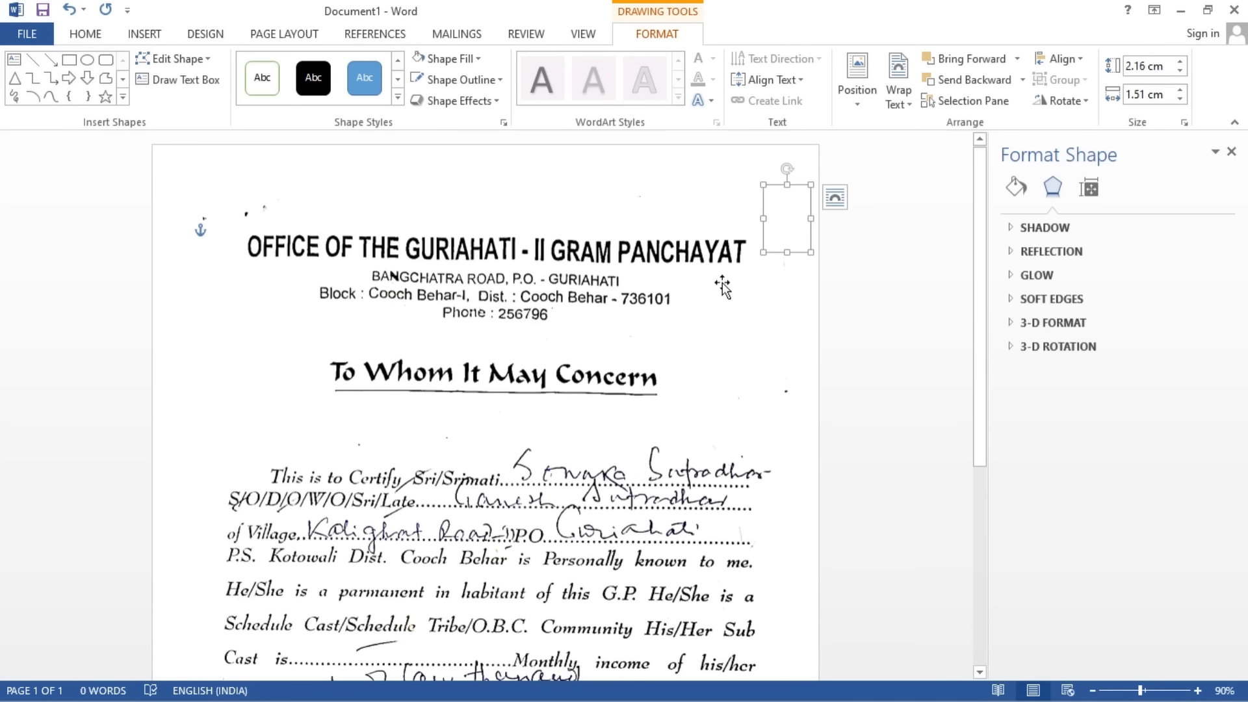
Move the white rectangle to the top-left and paste a copy onto the page's top-left corner
left_click(778, 235)
left_click_drag(778, 231, 766, 404)
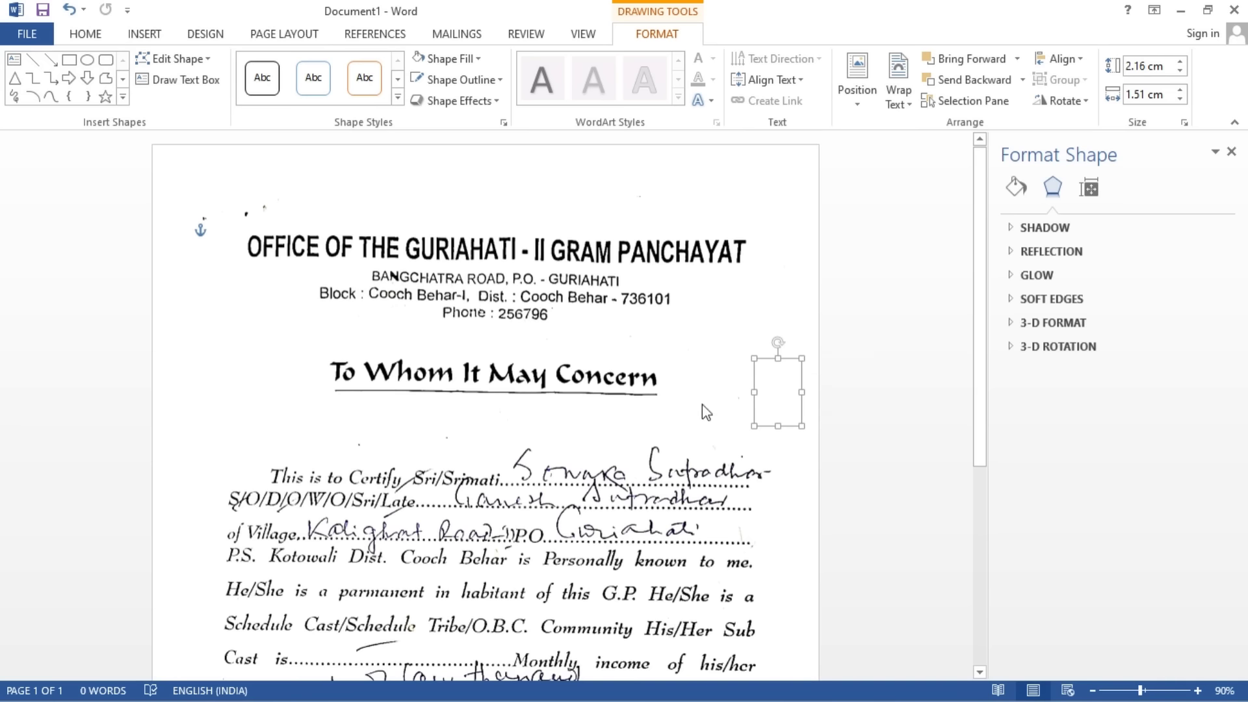
left_click_drag(793, 404, 242, 197)
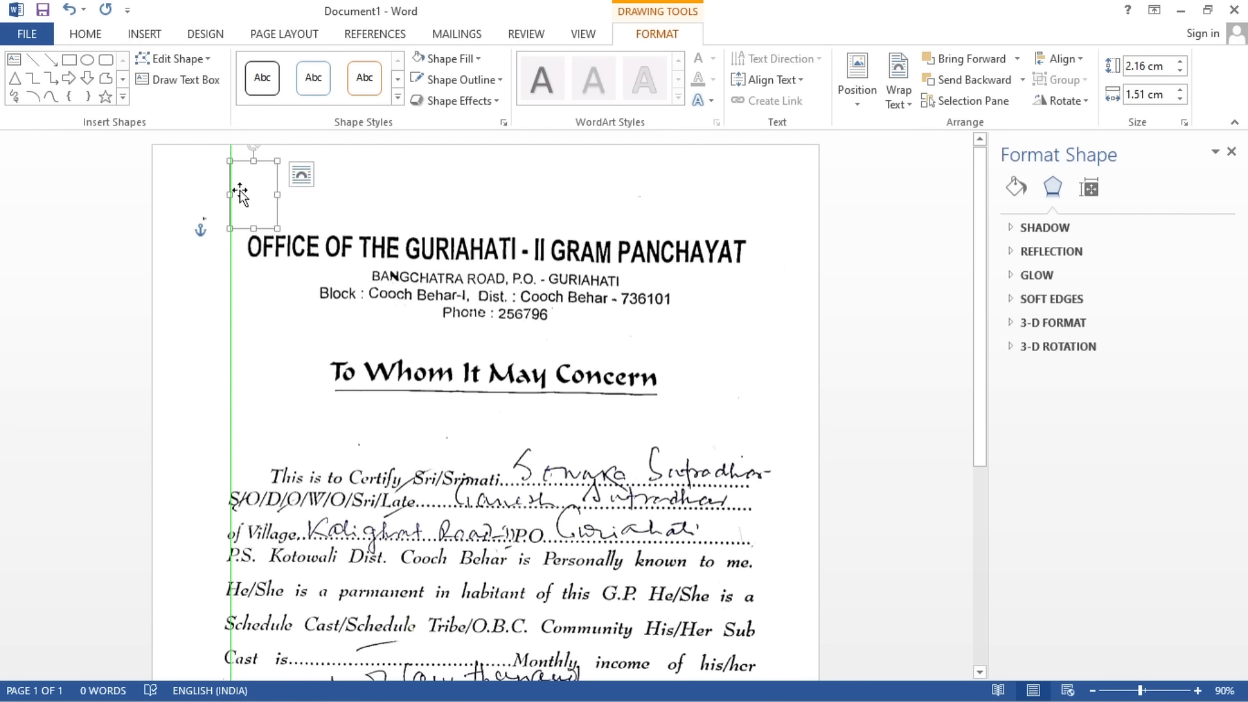
key("ctrl+v")
left_click_drag(253, 197, 189, 180)
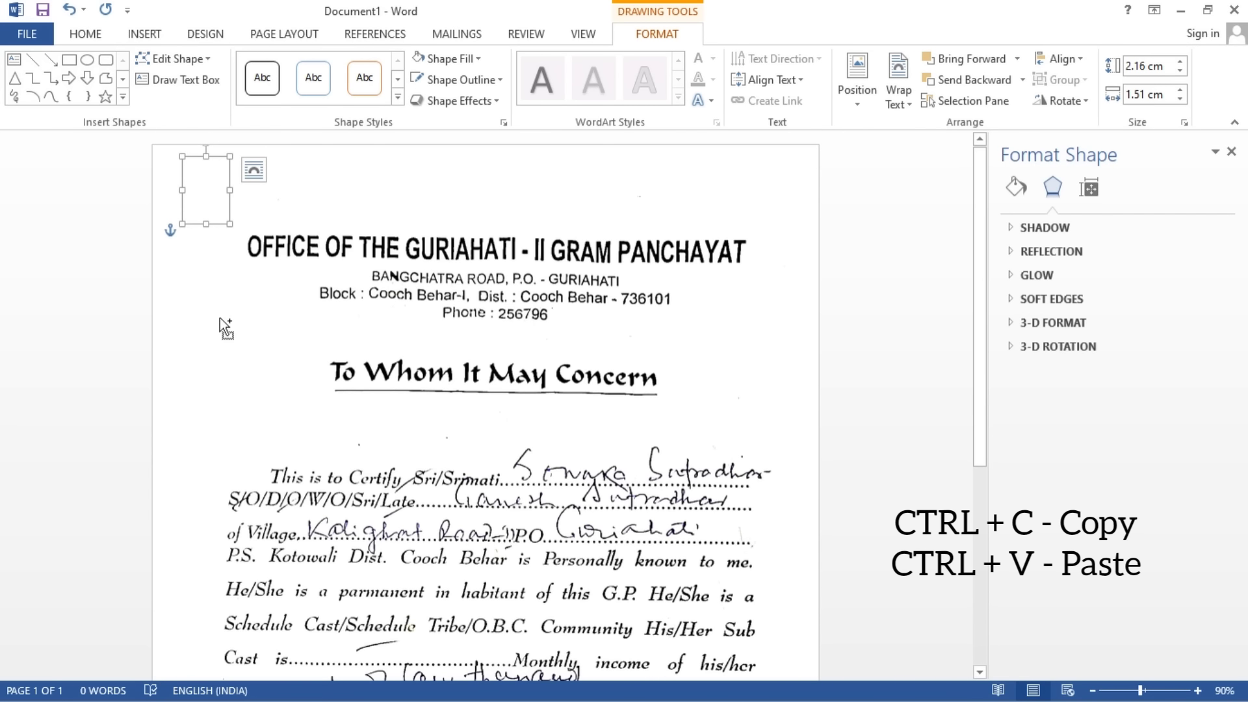
Paste another white rectangle, place it below the To Whom It May Concern heading and rotate it
key("ctrl+v")
mouse_move(224, 209)
left_mouse_down()
mouse_move(364, 437)
mouse_move(432, 425)
left_mouse_up()
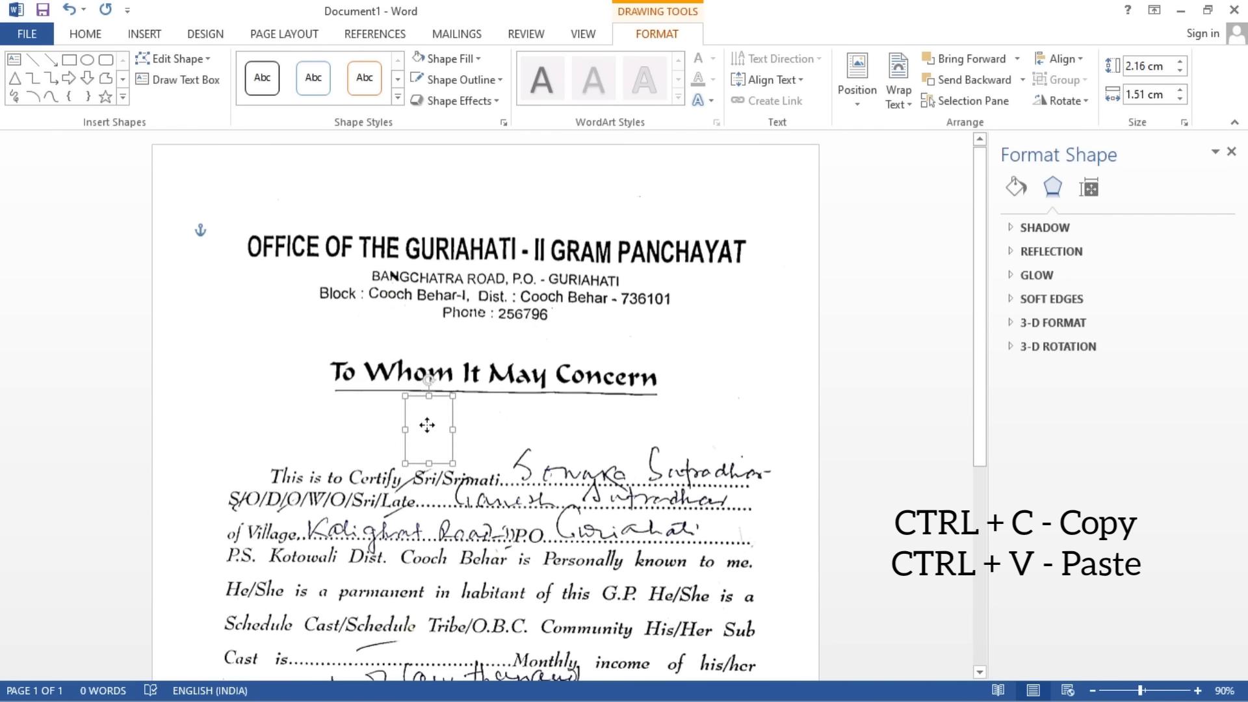
left_click_drag(432, 379, 509, 426)
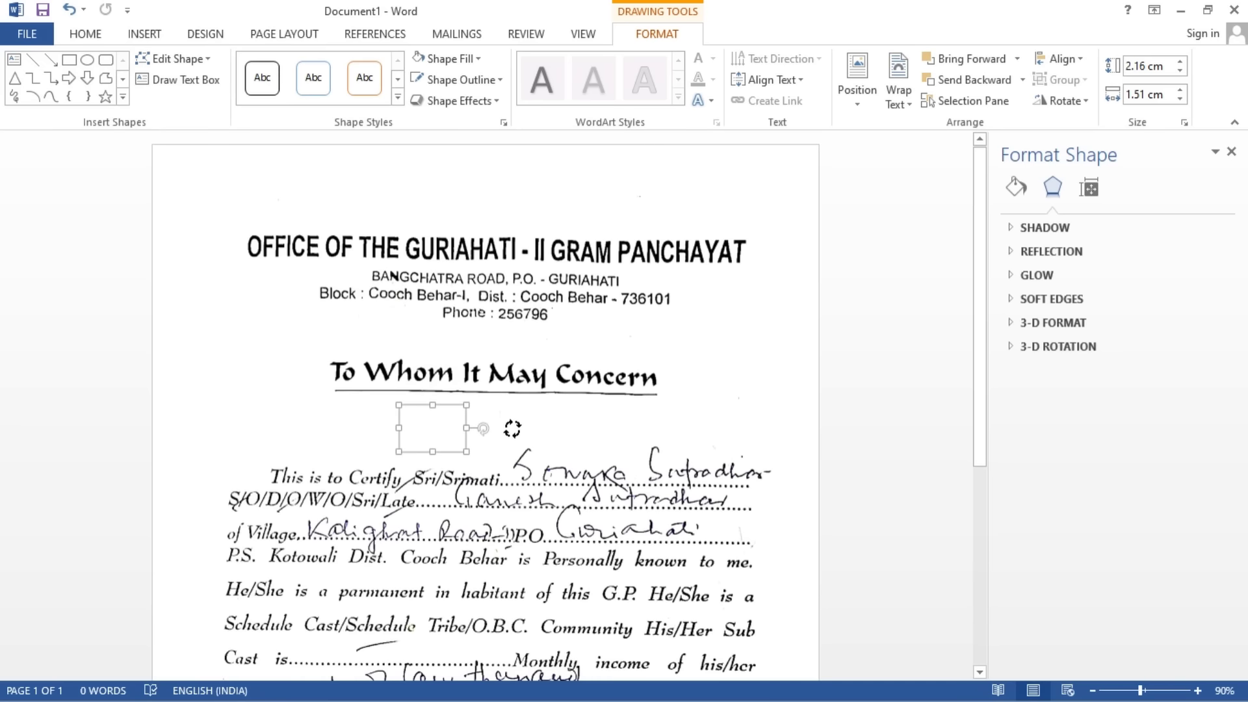
left_click(458, 650)
scroll(457, 650, "down", 2)
Zoom out and close the Format Text Effects pane
left_click(1093, 690)
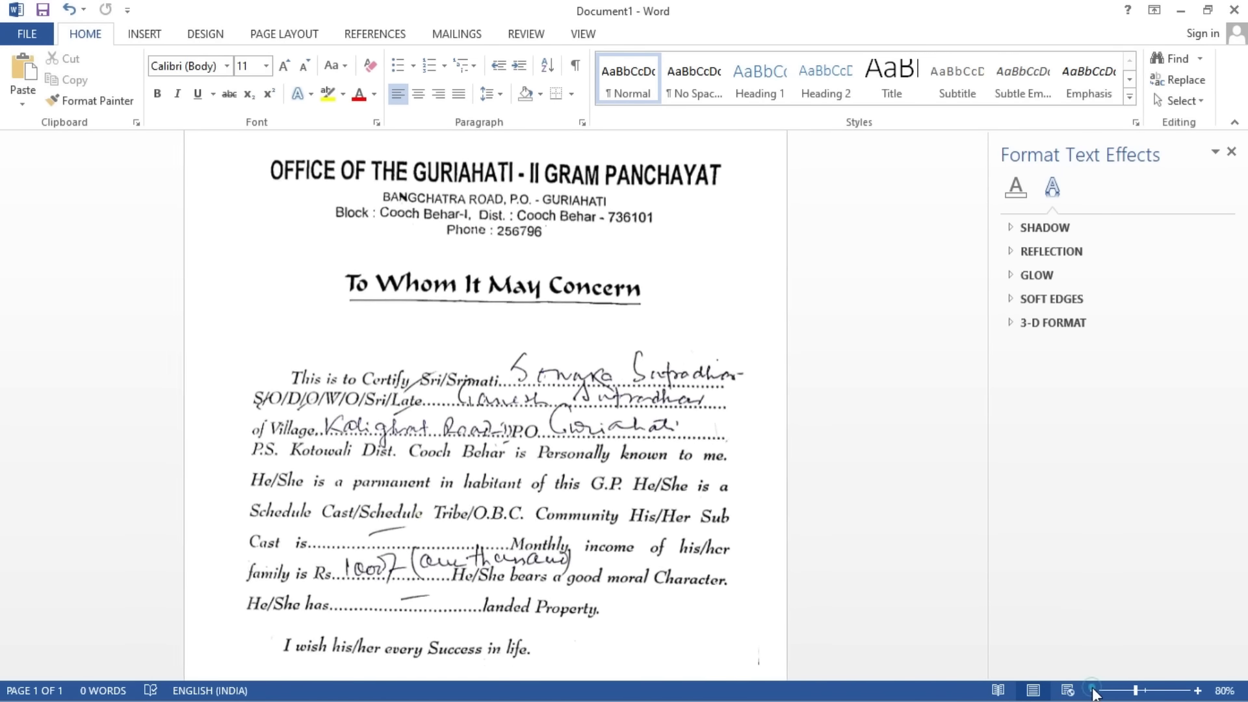
left_click(1093, 691)
left_click(1092, 690)
left_click(1093, 690)
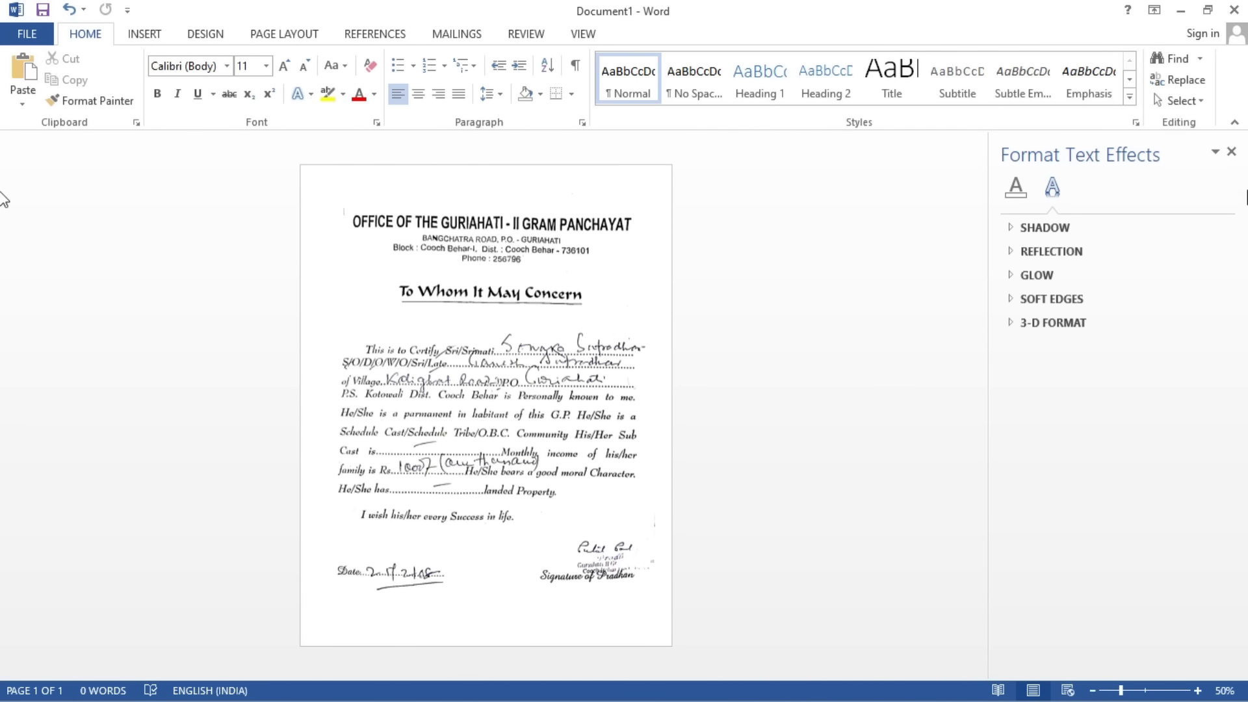
left_click(1231, 152)
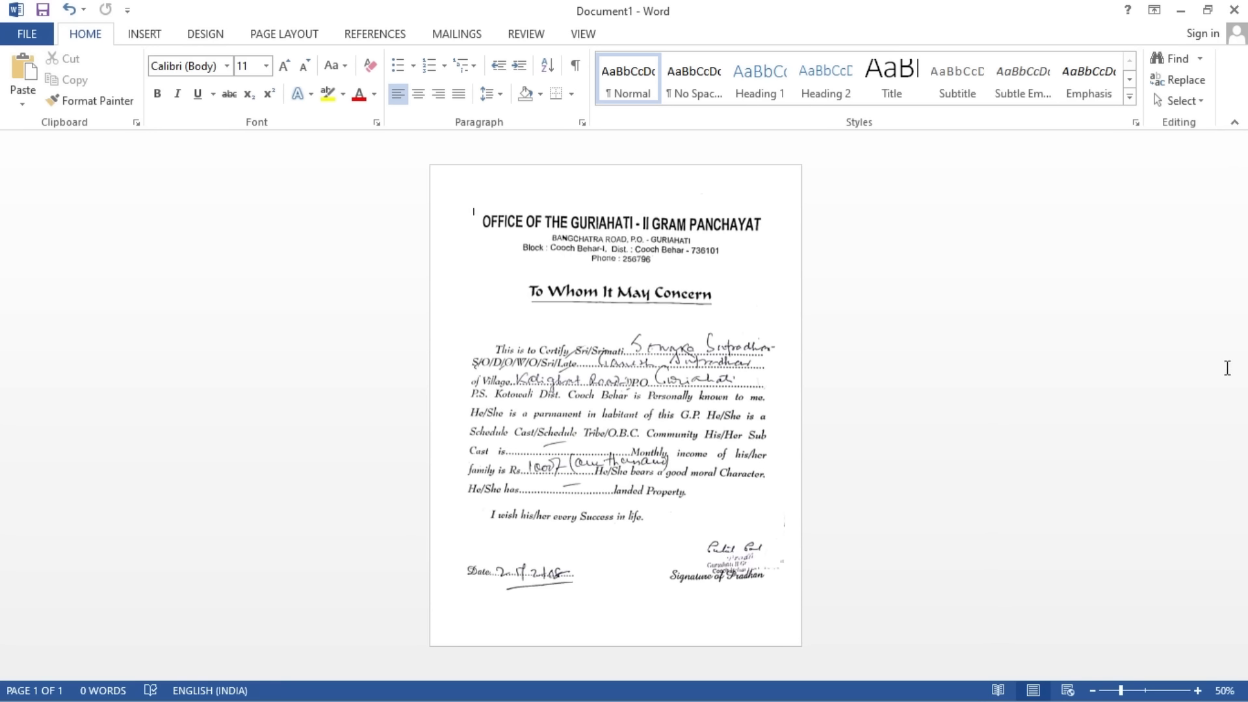
Zoom in and scroll through the certificate to check the covered marks
left_click(1198, 690)
left_click(1198, 690)
left_click(1198, 691)
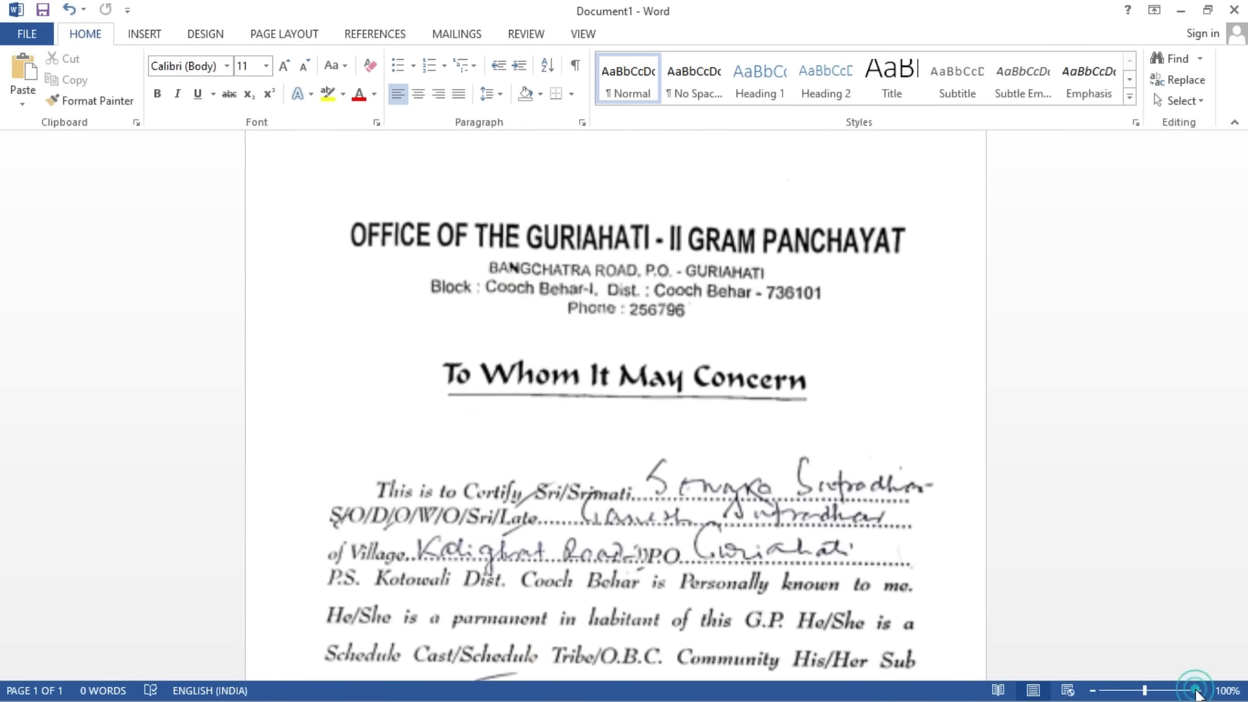
left_click(1198, 690)
left_click(1198, 690)
left_click(1198, 691)
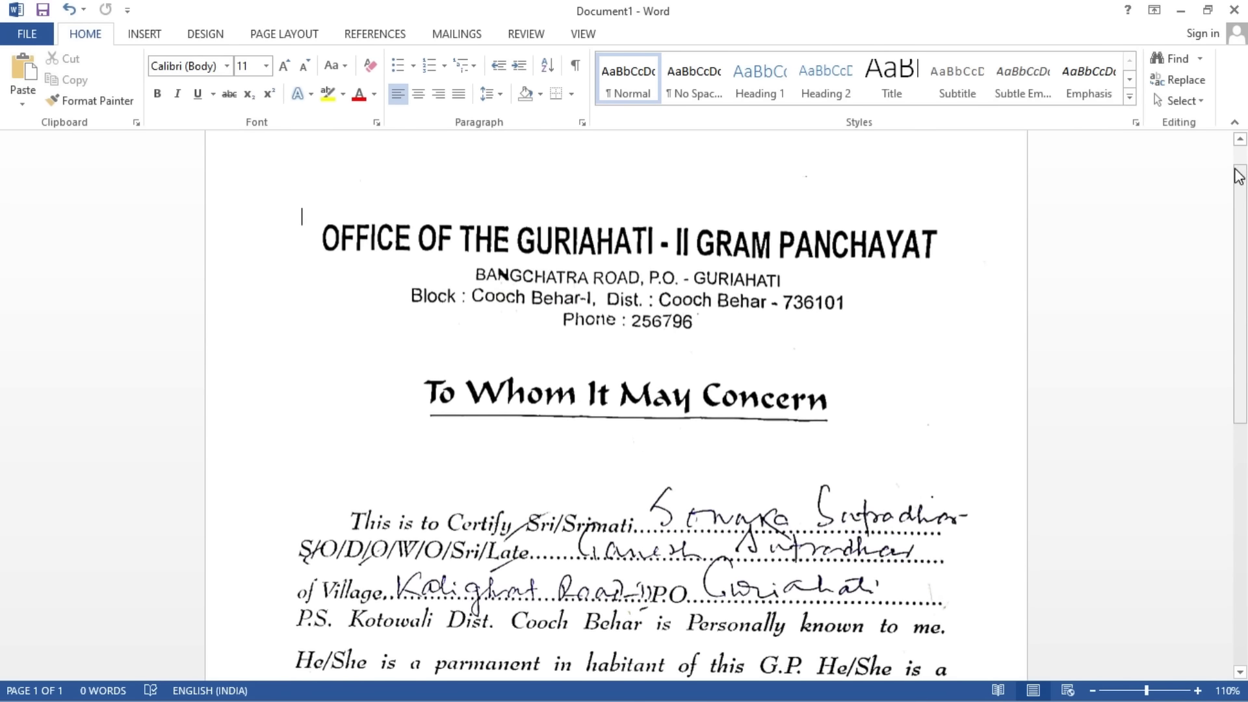
scroll(3, 260, "down", 5)
scroll(3, 390, "down", 3)
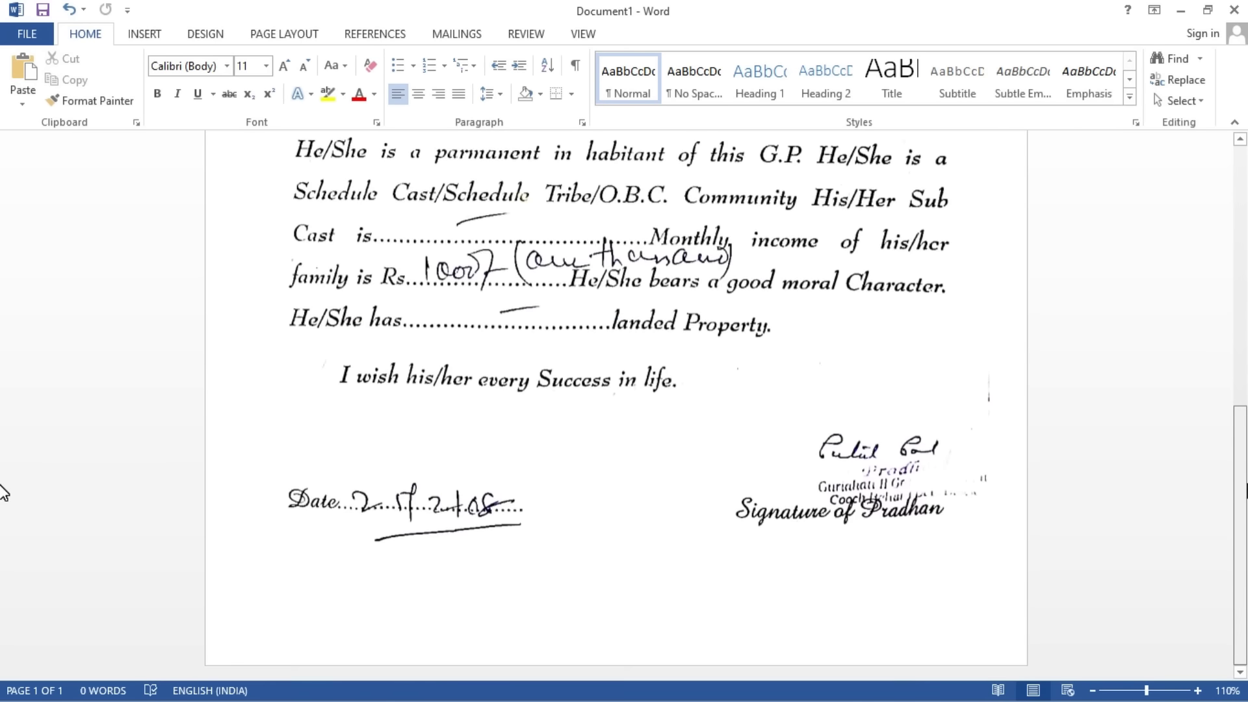
scroll(3, 455, "up", 5)
scroll(3, 260, "up", 3)
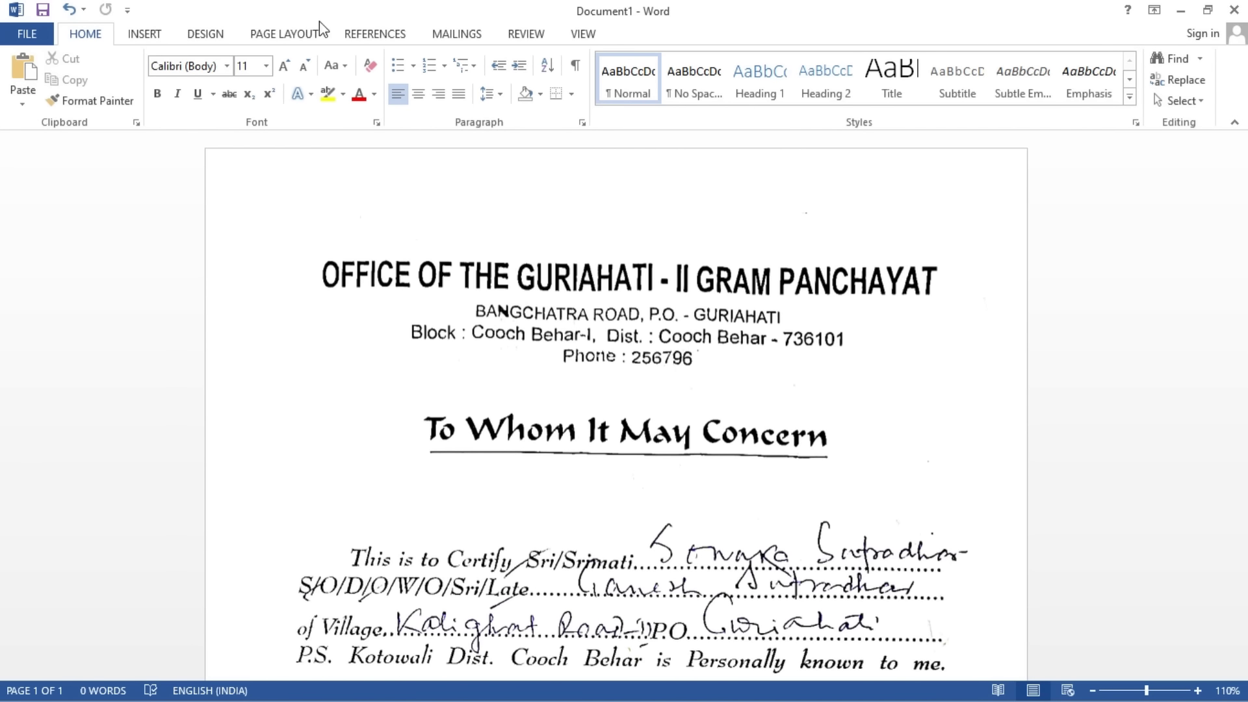
Export the certificate as 'Documents' in PDF format to the Desktop folder
left_click(43, 37)
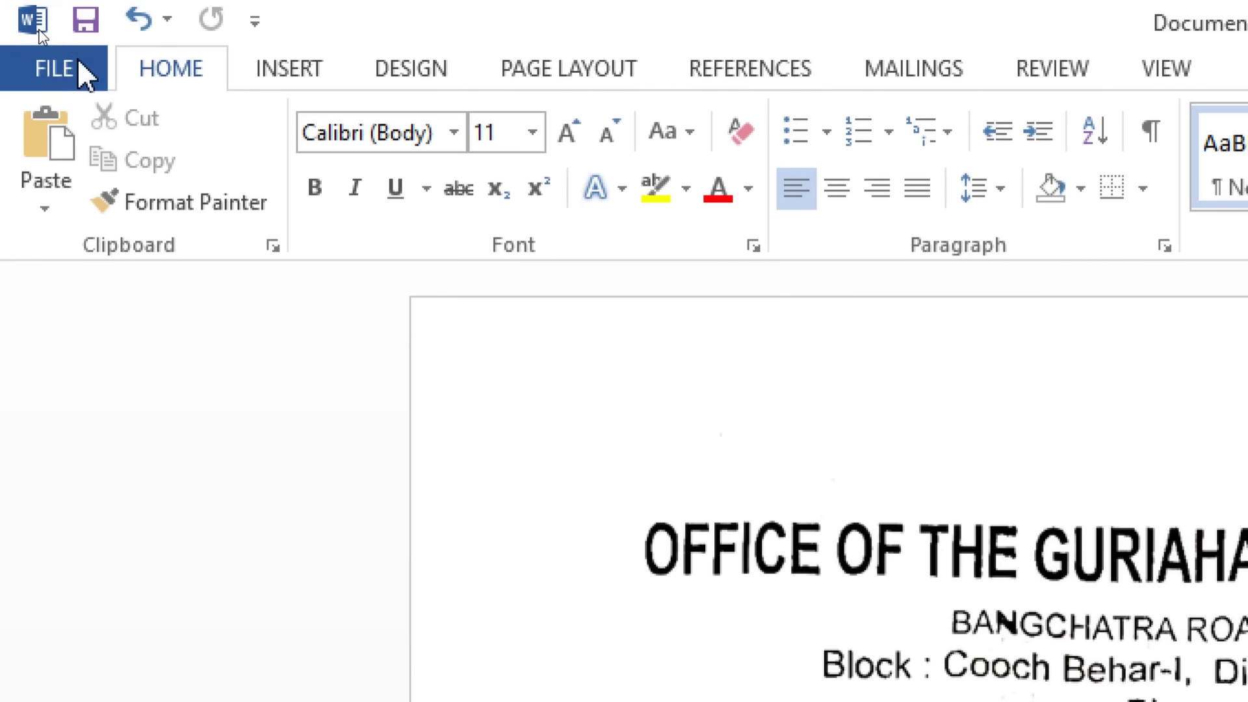
left_click(84, 71)
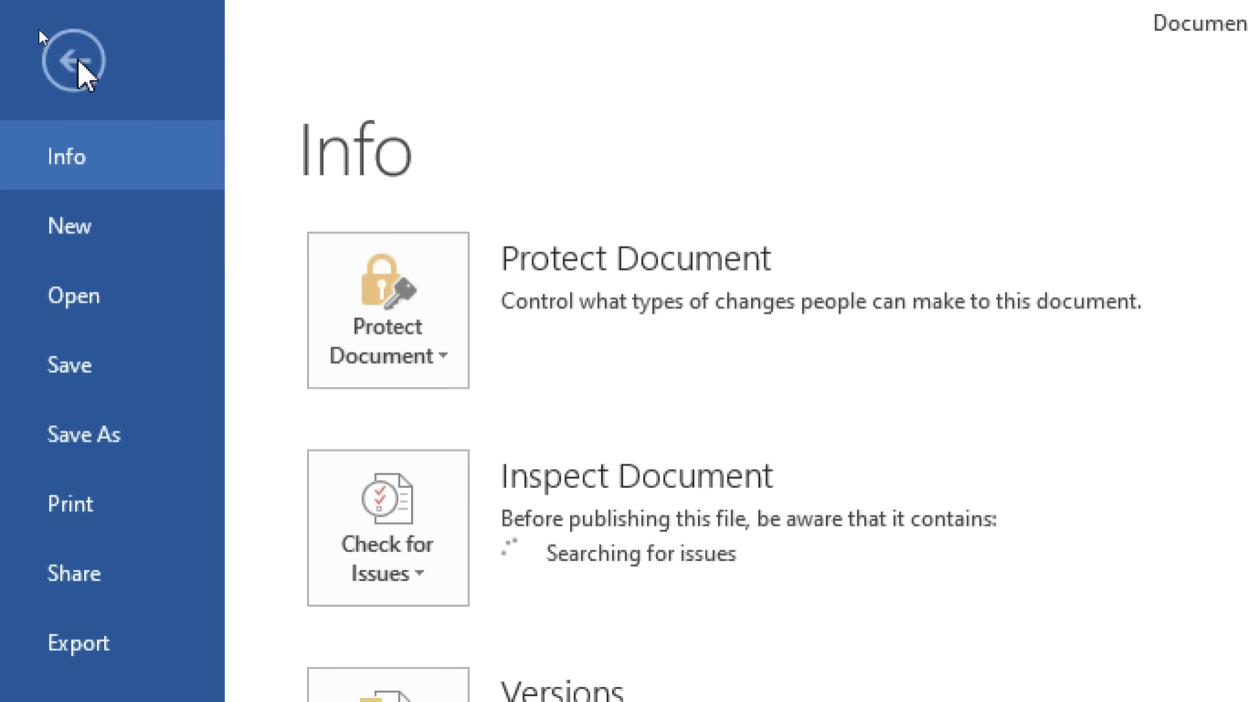
left_click(61, 220)
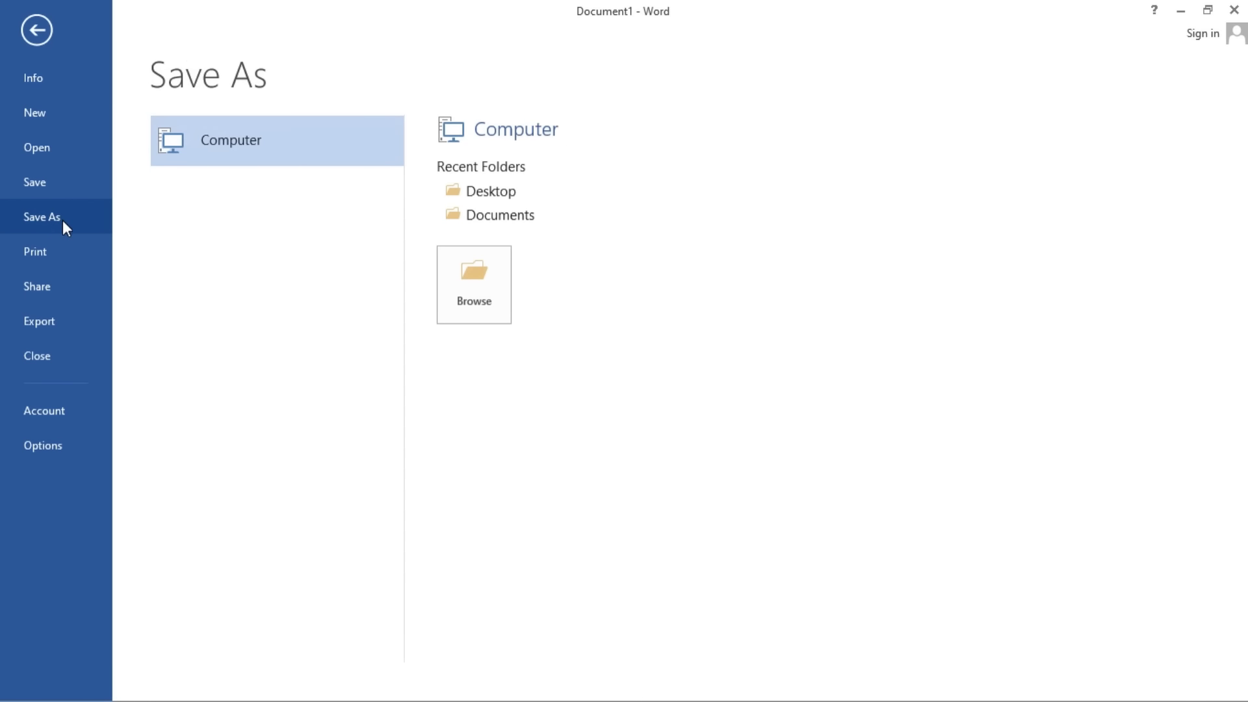
left_click(440, 294)
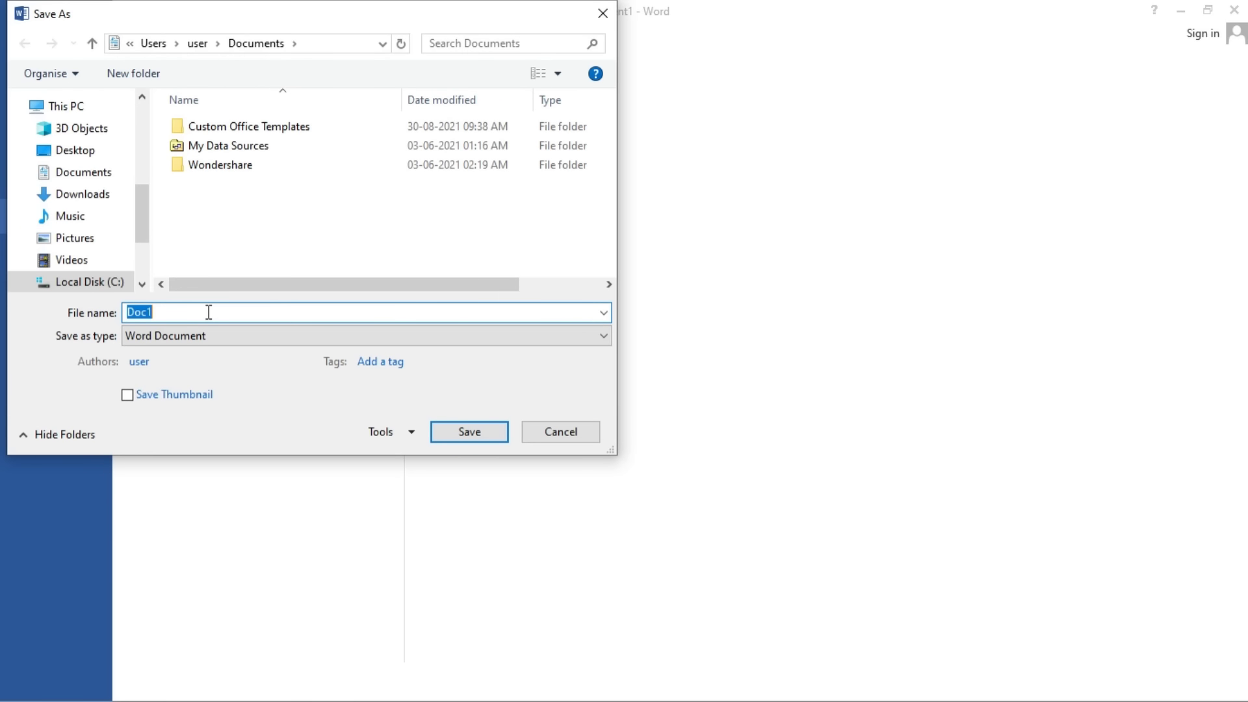
type("Doc")
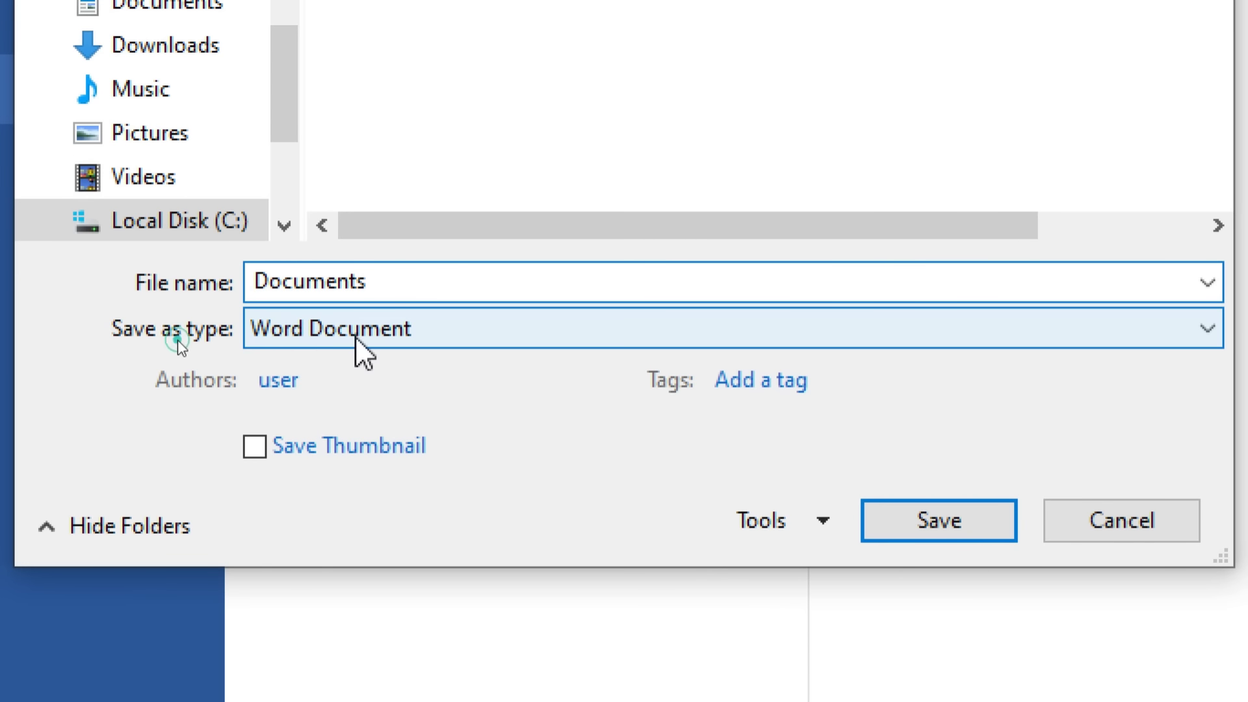
left_click(286, 335)
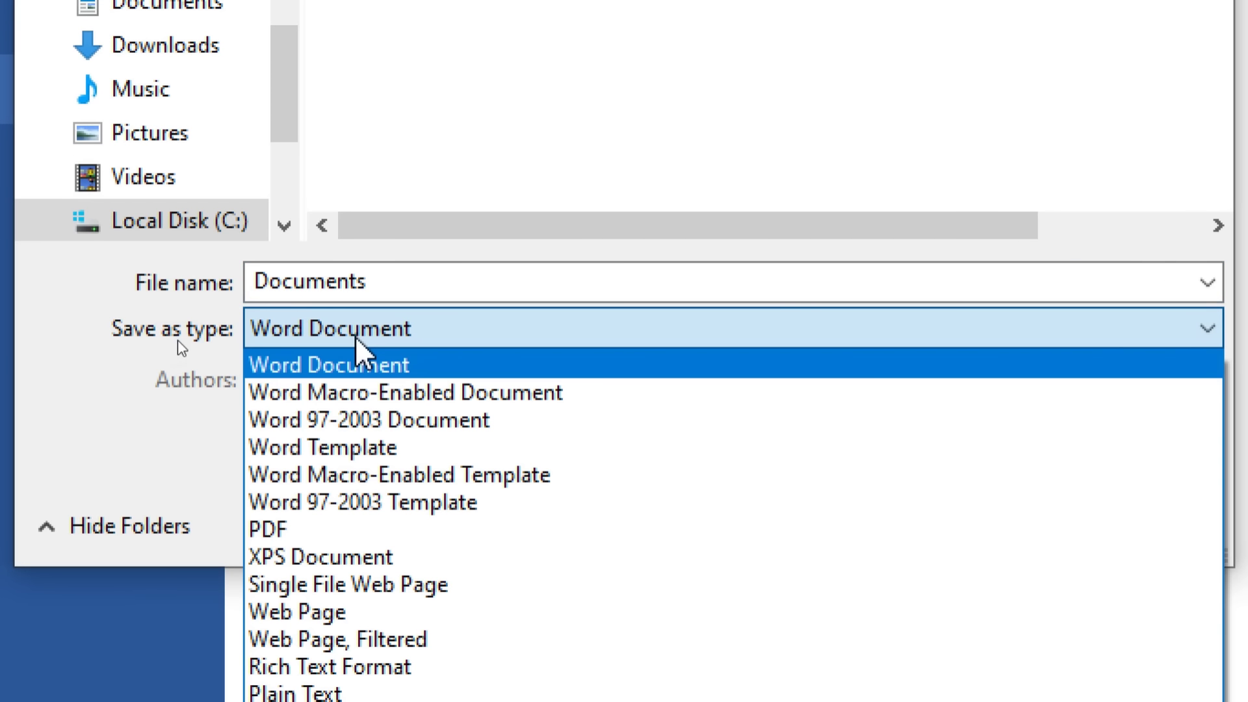
left_click(336, 530)
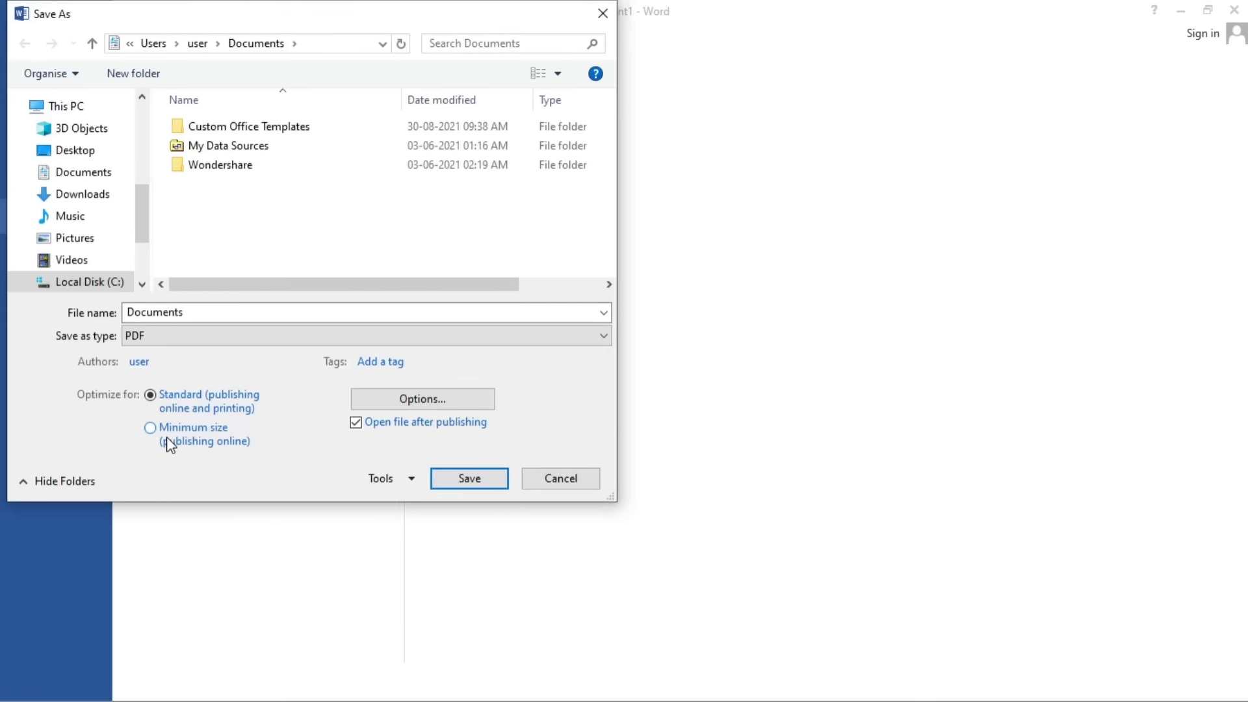
left_click(114, 150)
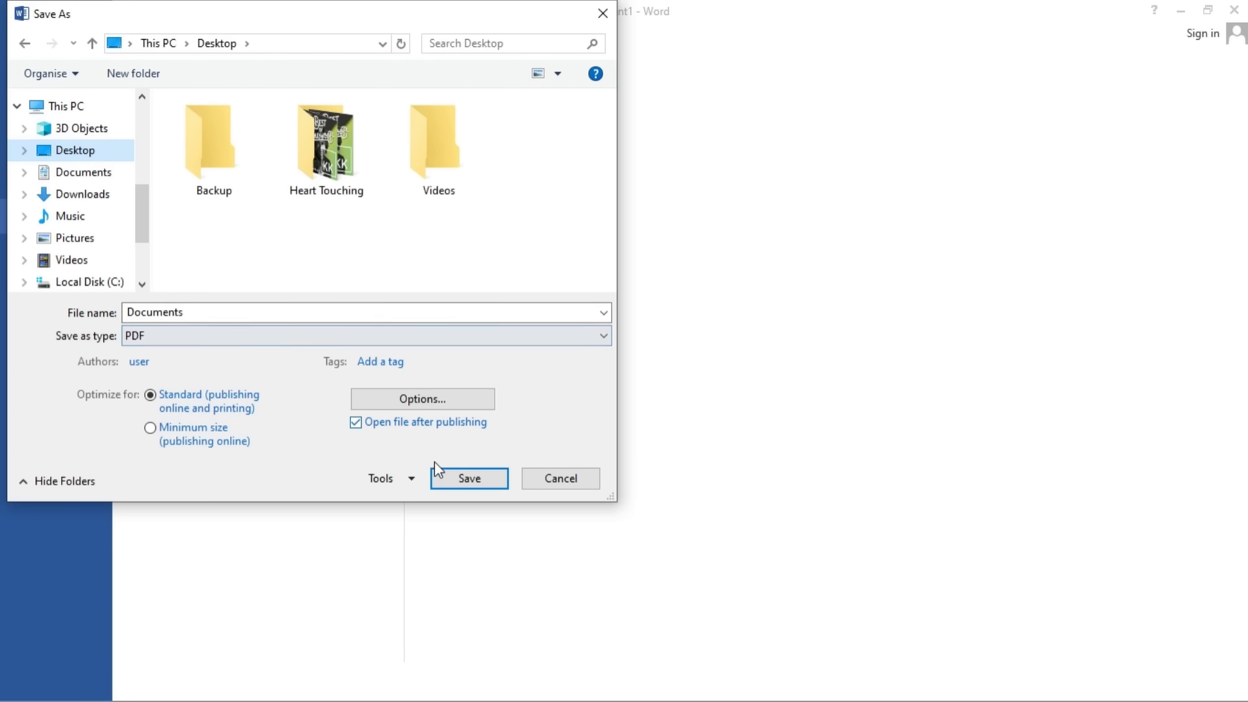
left_click(467, 480)
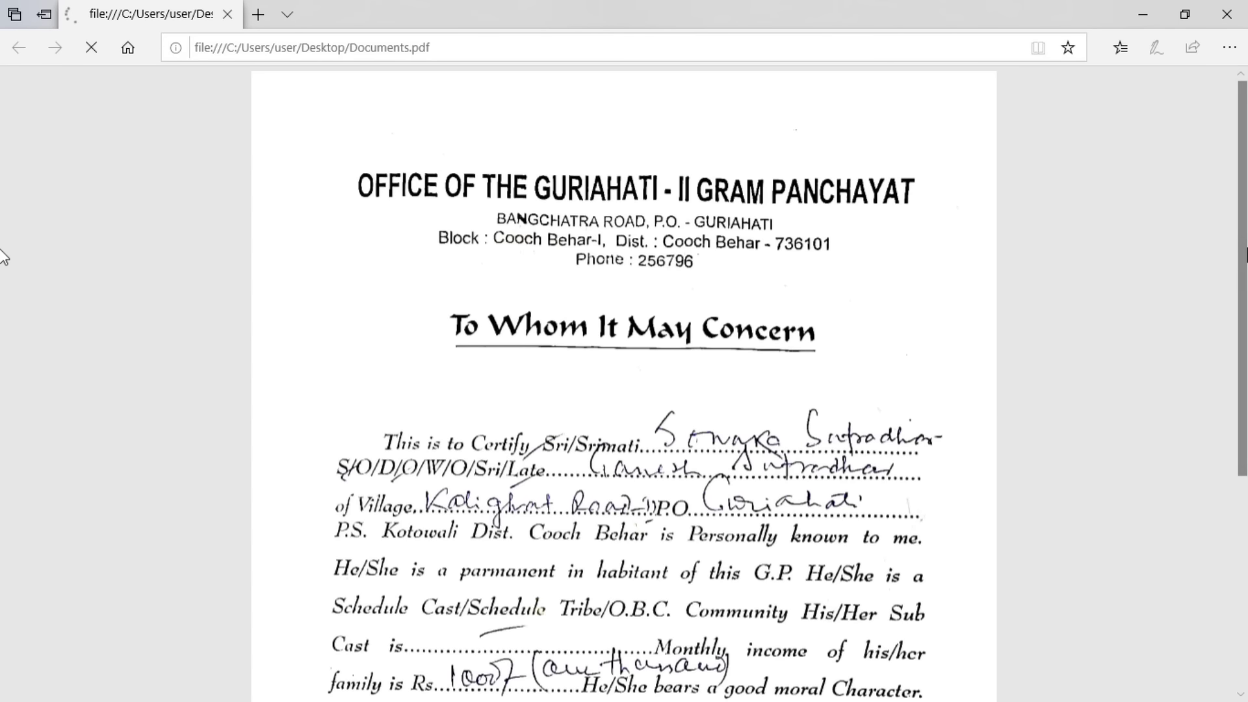
Scroll down through the Documents PDF in Edge, then close the viewer window
scroll(3, 442, "down", 5)
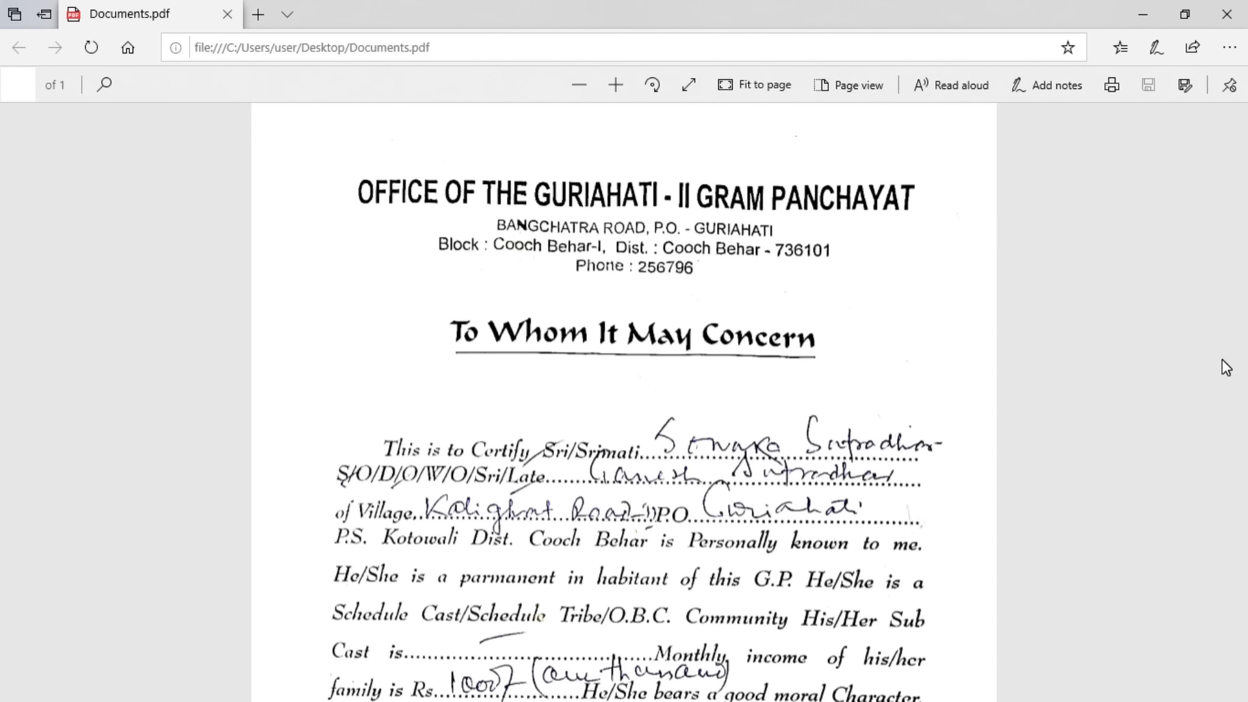
left_click(1226, 14)
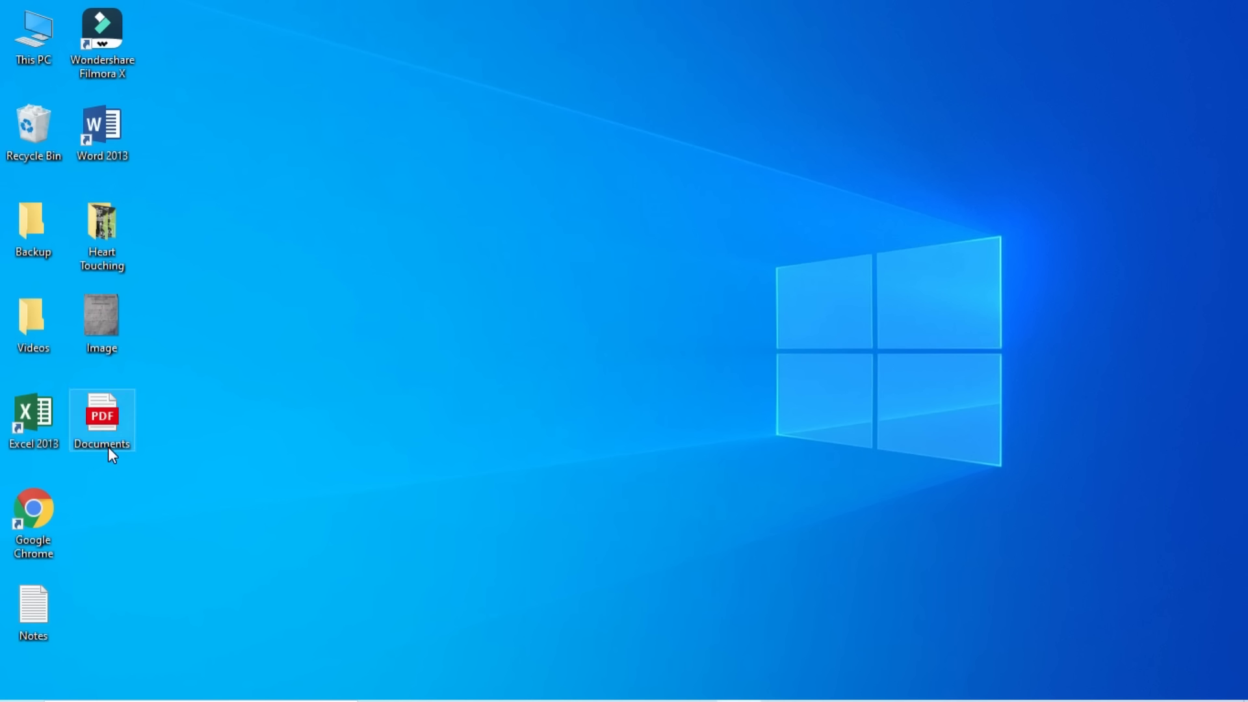
Reopen the Documents PDF from its desktop icon
double_click(109, 413)
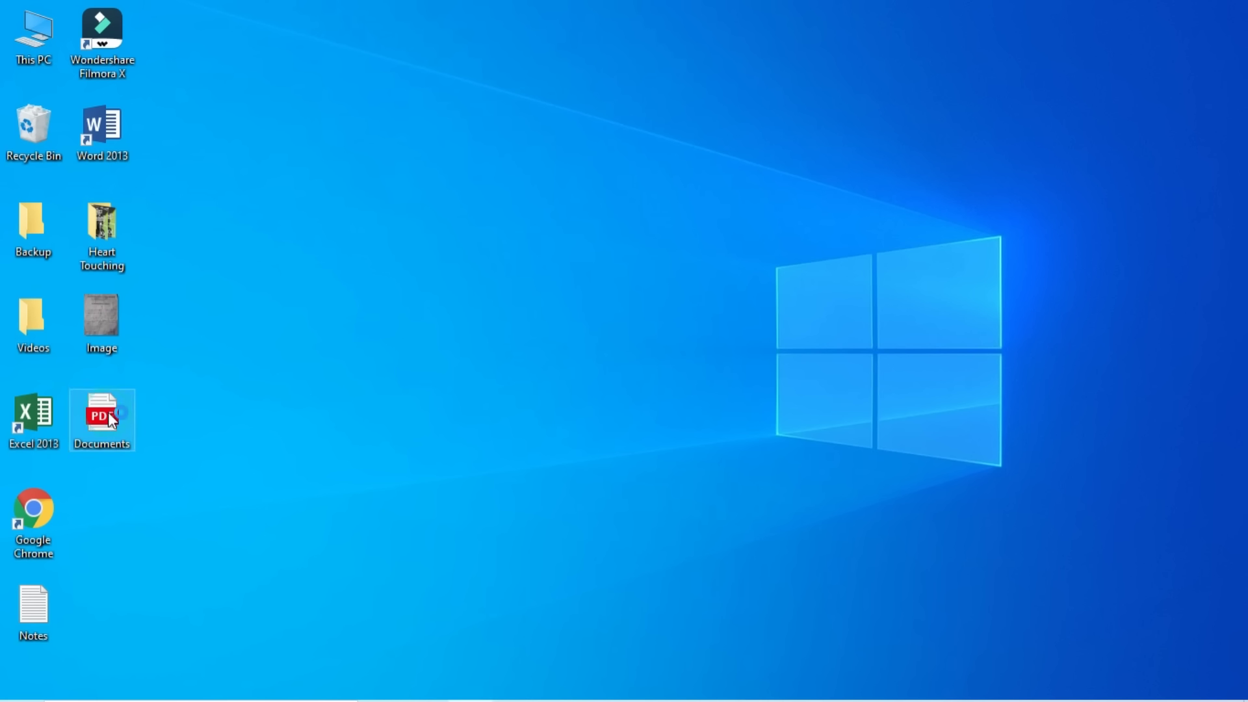